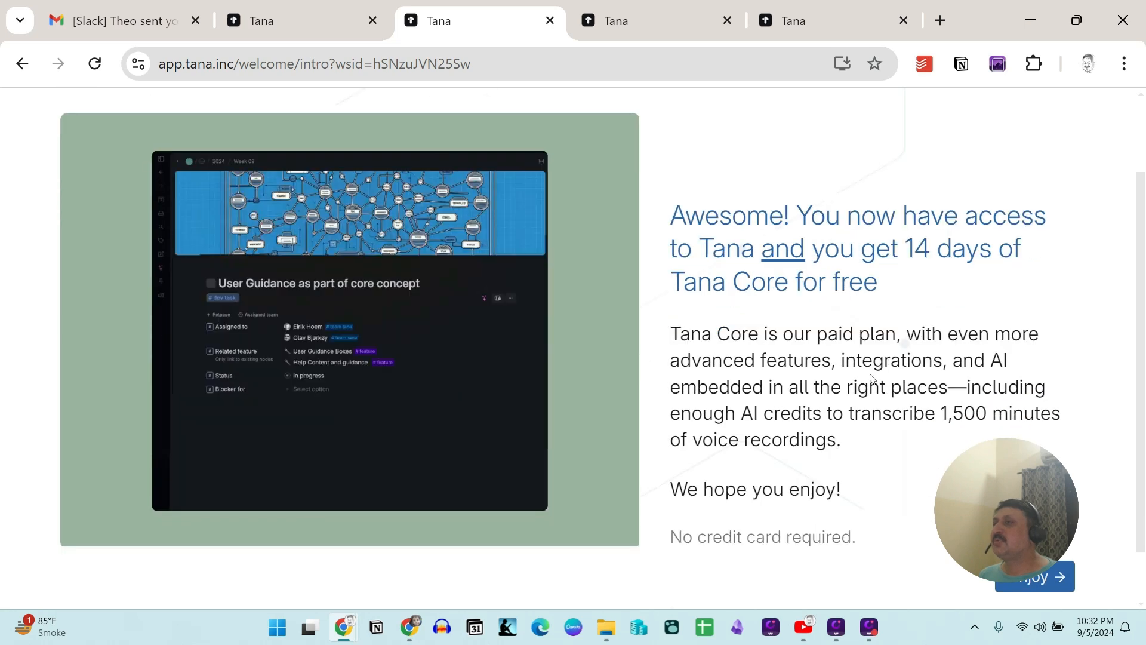
- Proceed past the Tana Core welcome page and set the role to Developer in the tailoring survey
scroll(871, 378, "down", 1)
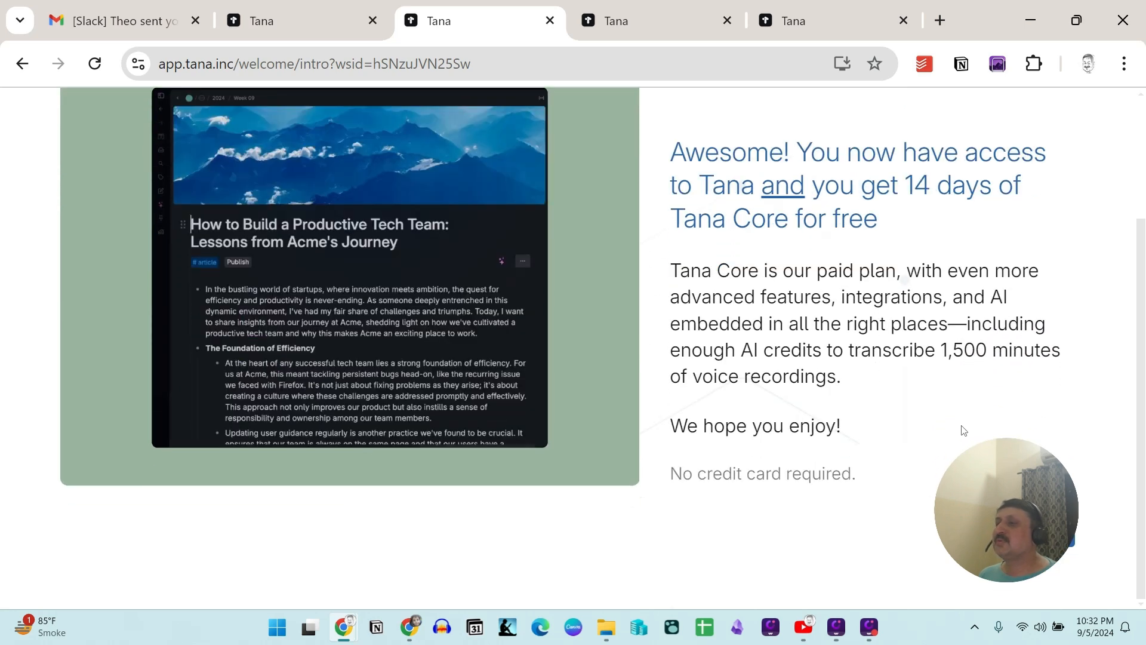
left_click(1017, 530)
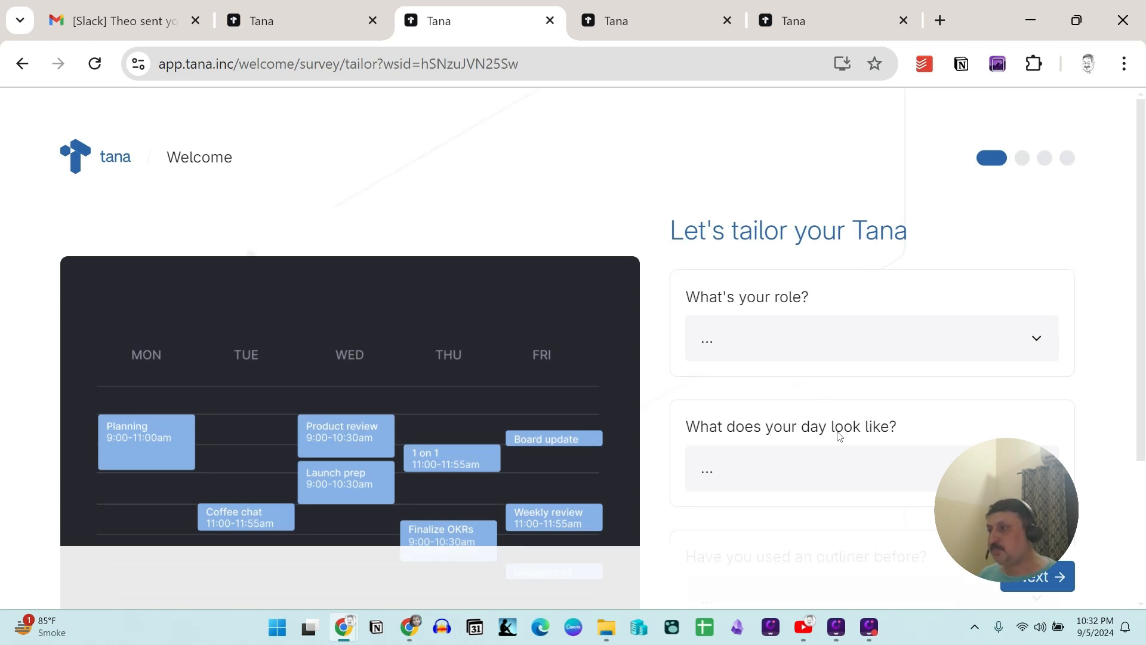
left_click(892, 325)
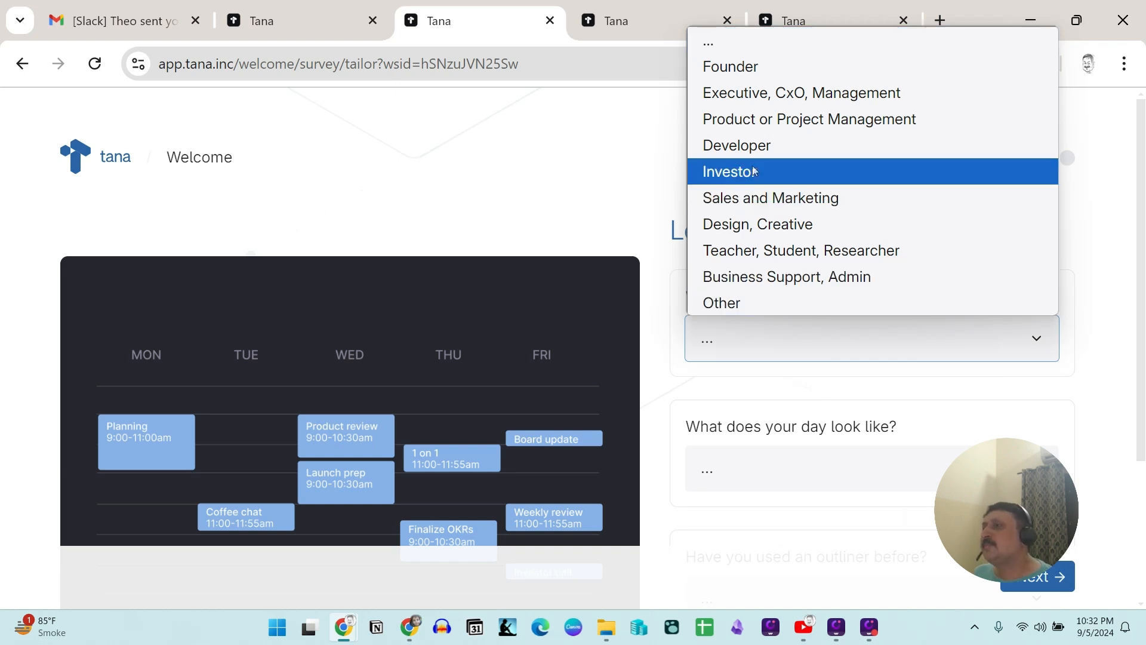
left_click(757, 145)
- Answer "Some meetings" for the typical day and "I love outliners" for outliner experience, and continue to the use cases
scroll(907, 298, "down", 3)
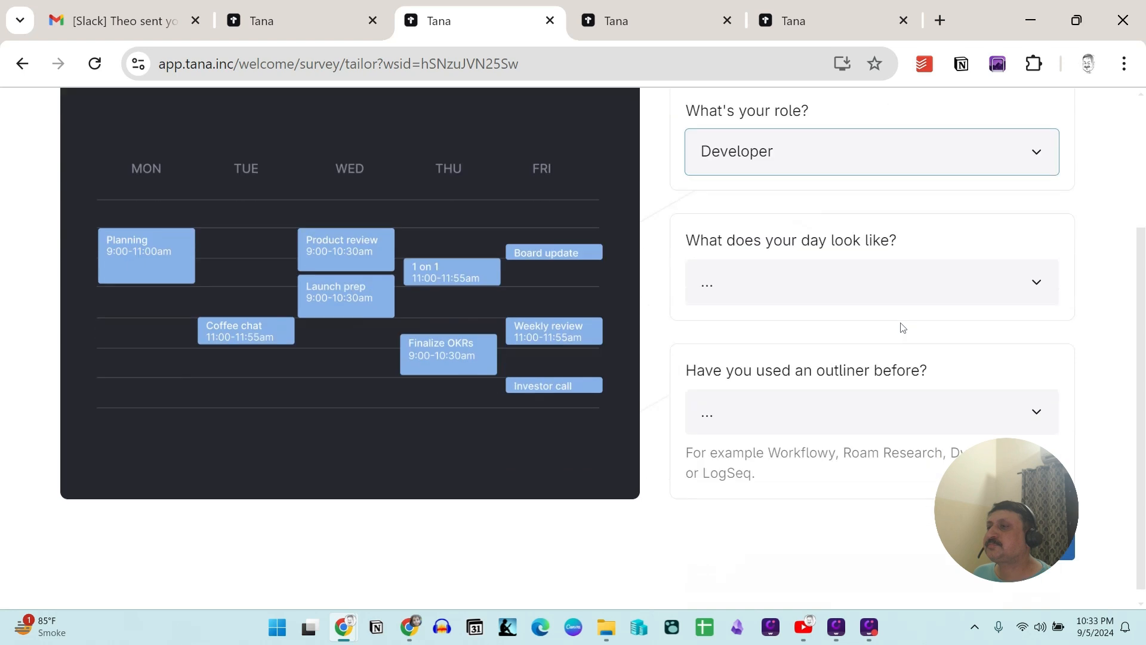
left_click(774, 280)
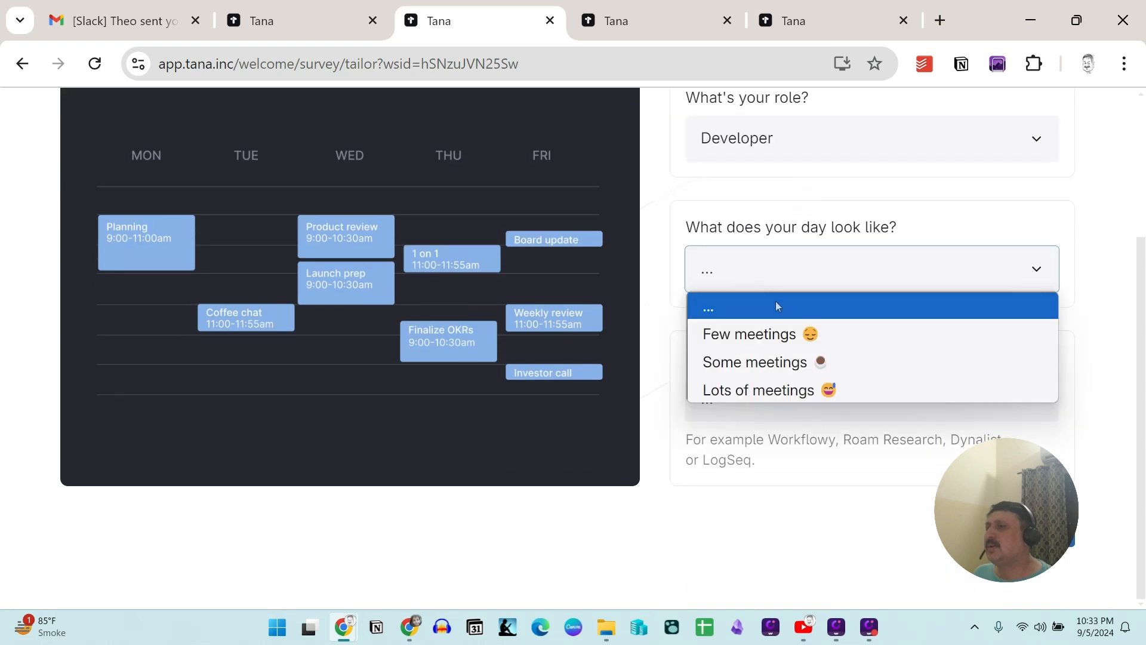
left_click(756, 394)
left_click(795, 404)
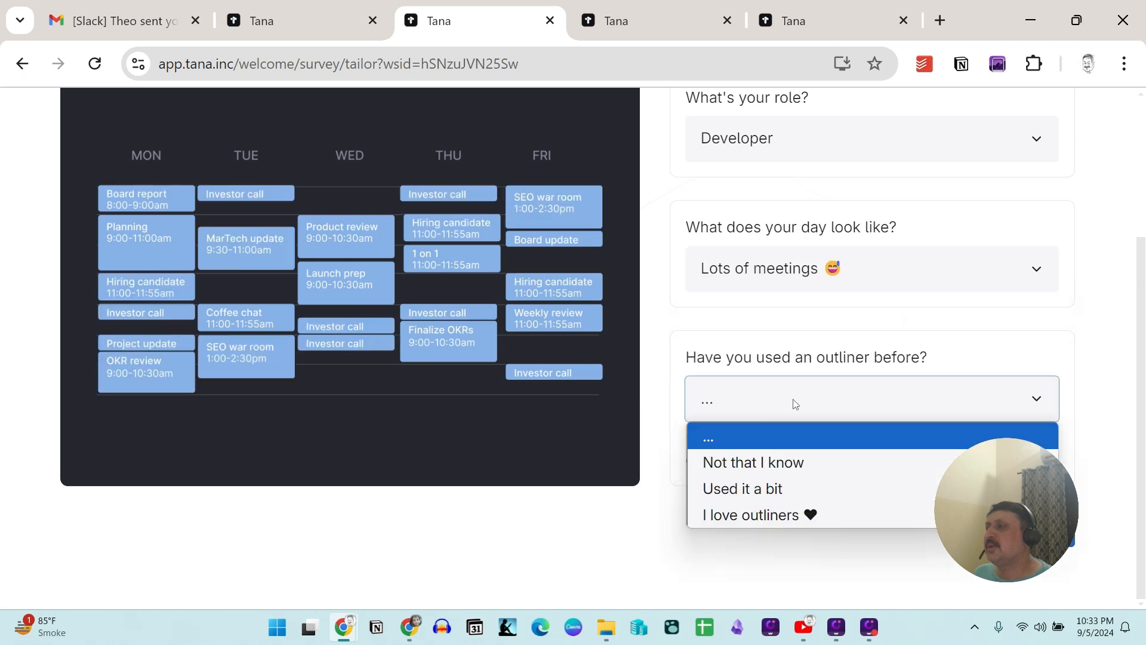
left_click(790, 284)
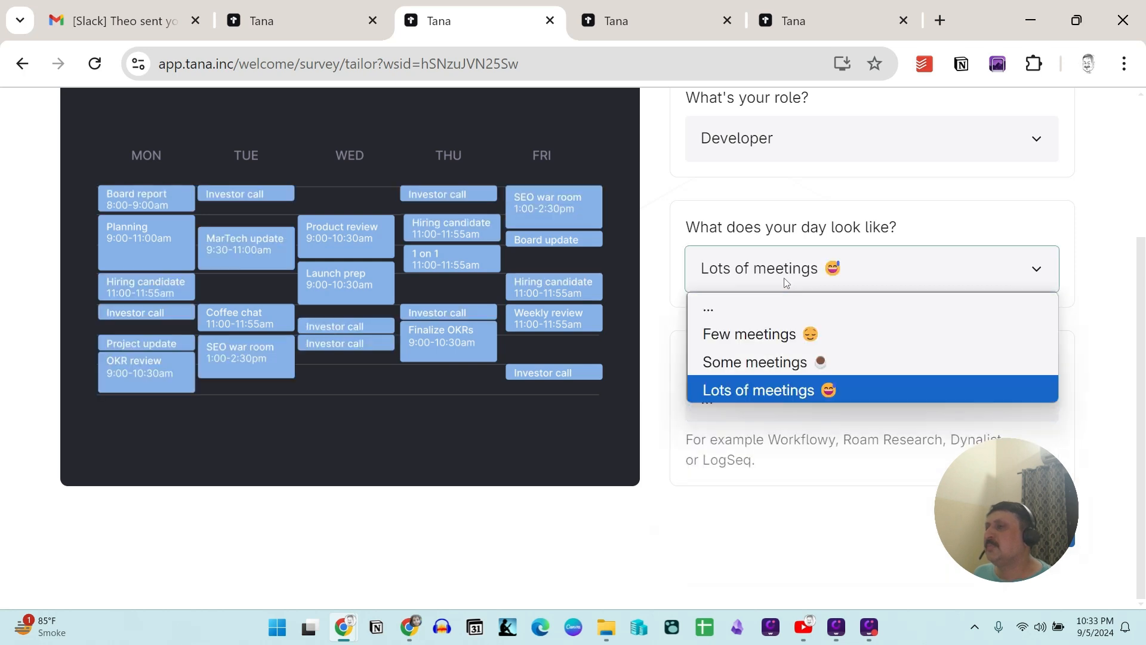
left_click(770, 358)
left_click(763, 407)
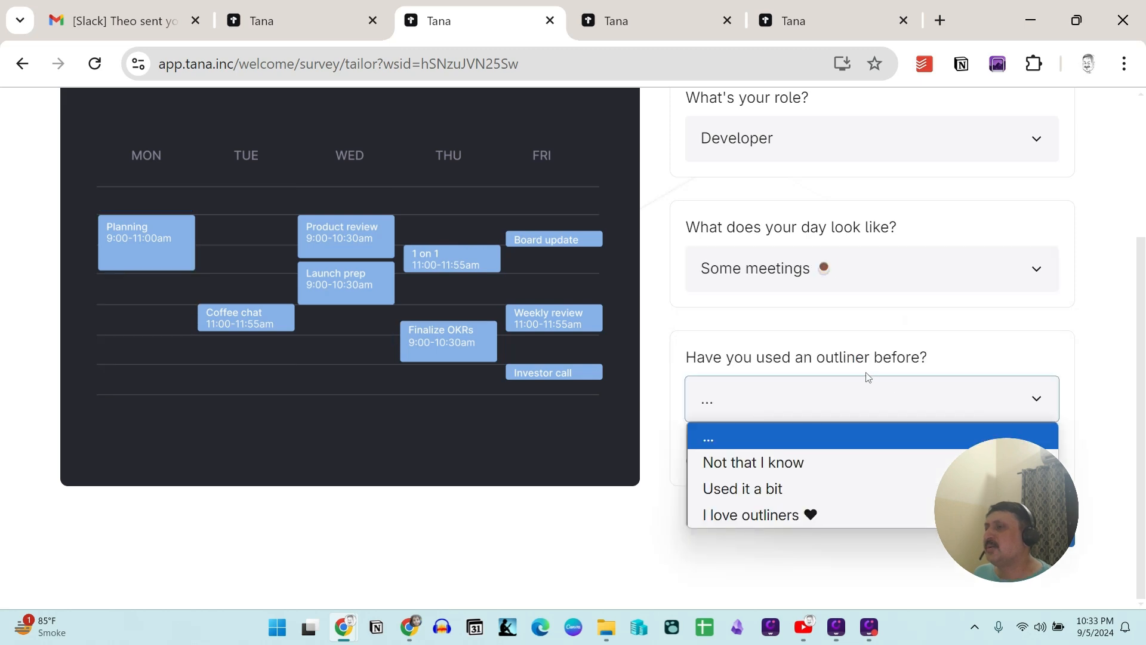
left_click(758, 515)
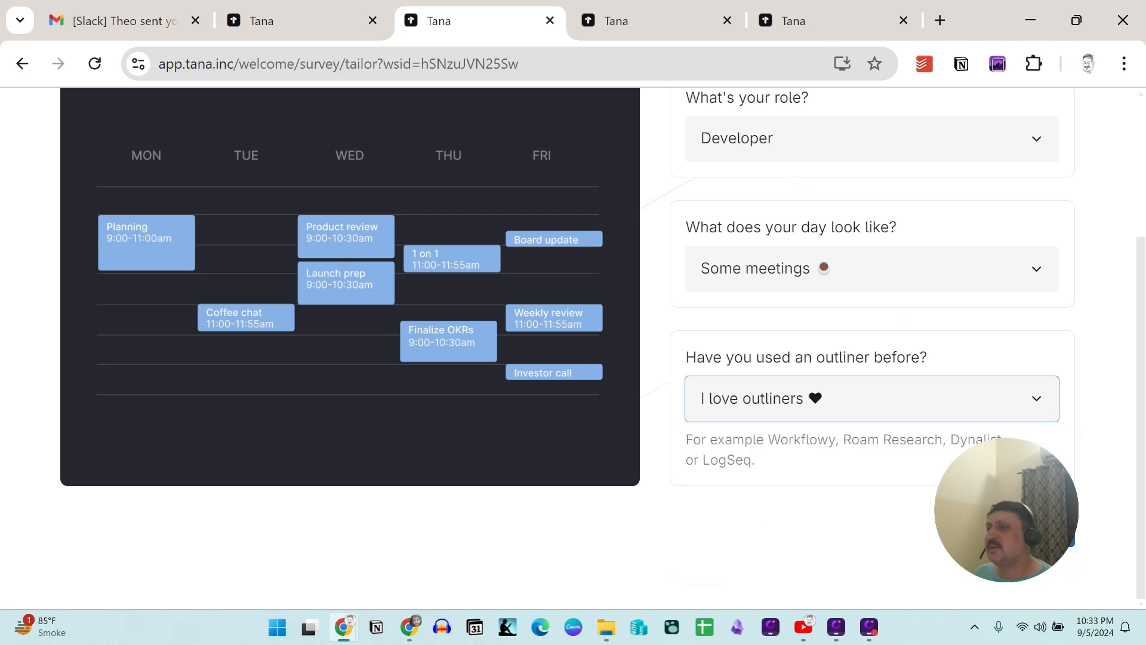
left_click(1050, 531)
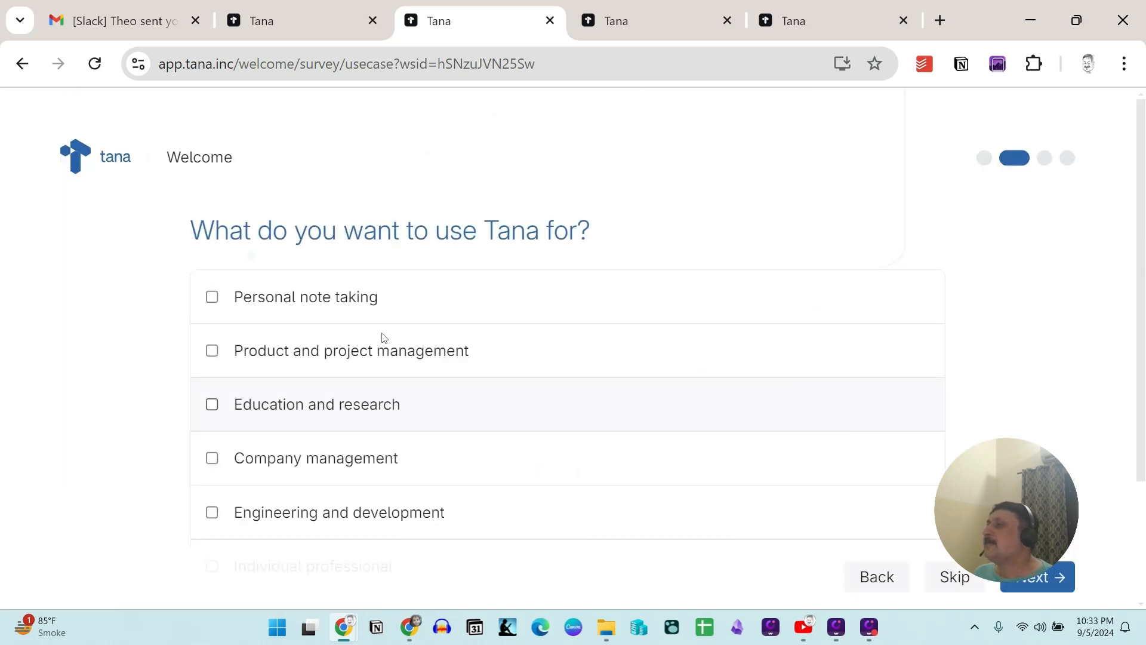
- Choose Personal note taking, Product and project management, and Creative work as the intended uses, and continue
left_click(225, 304)
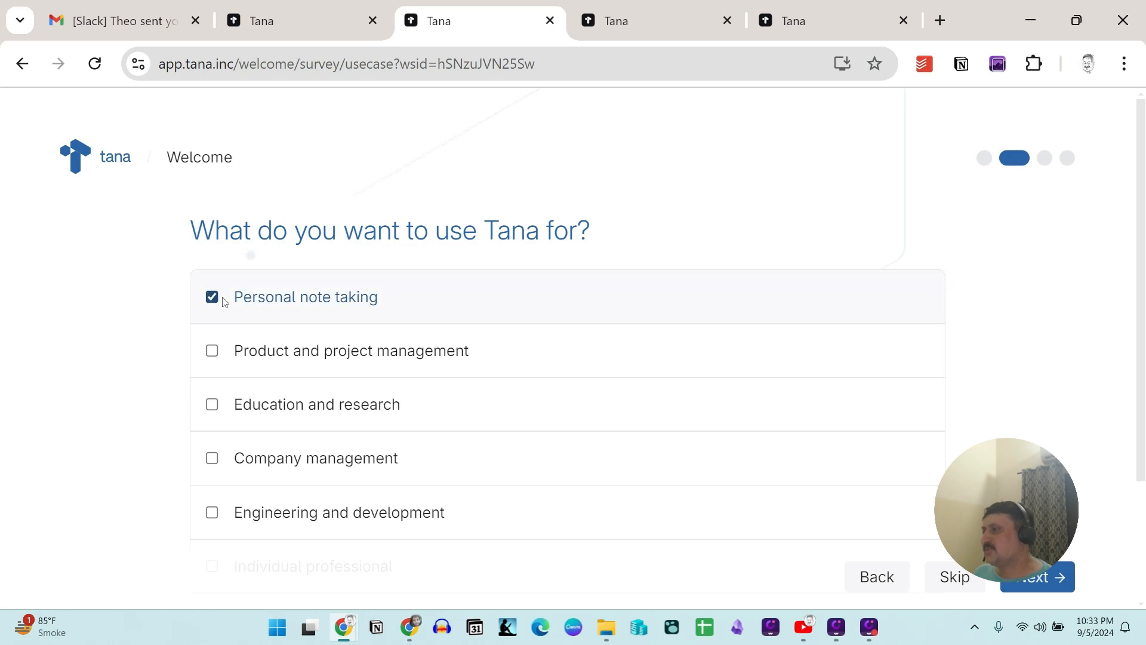
left_click(212, 404)
left_click(211, 368)
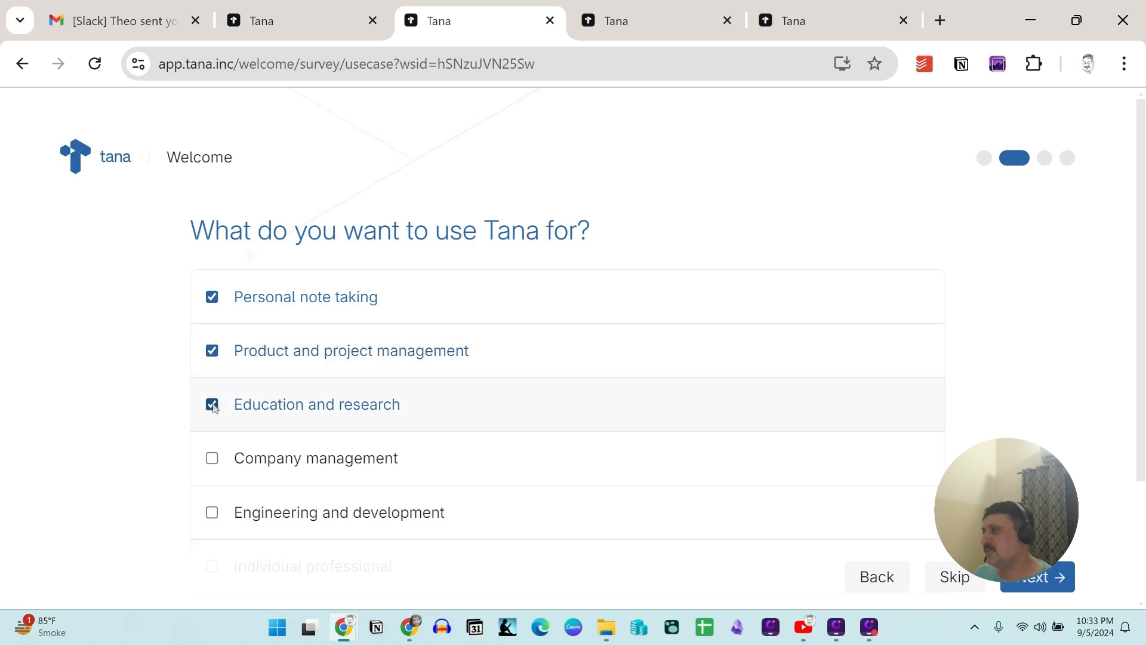
left_click(213, 405)
scroll(151, 419, "down", 3)
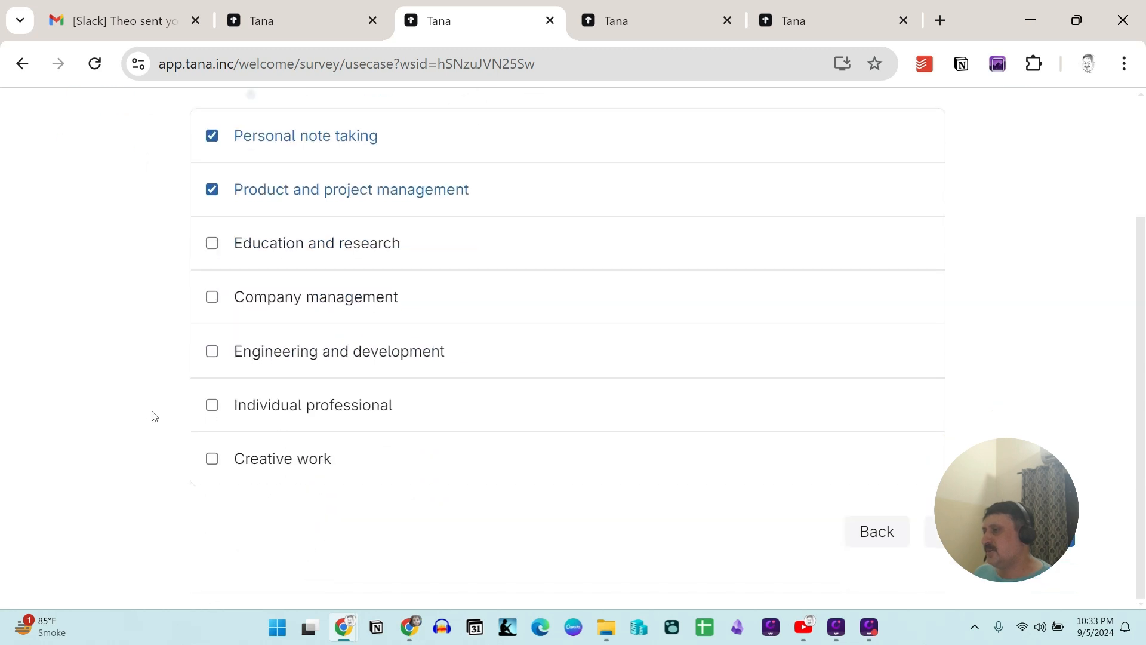
left_click(213, 459)
left_click(212, 461)
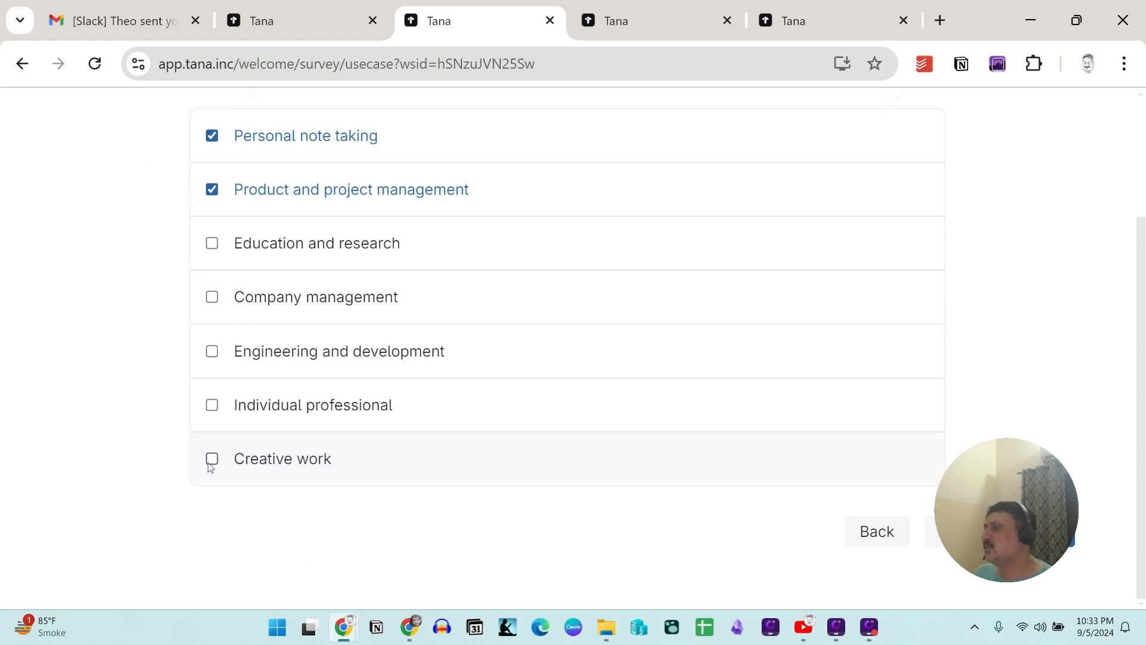
left_click(211, 465)
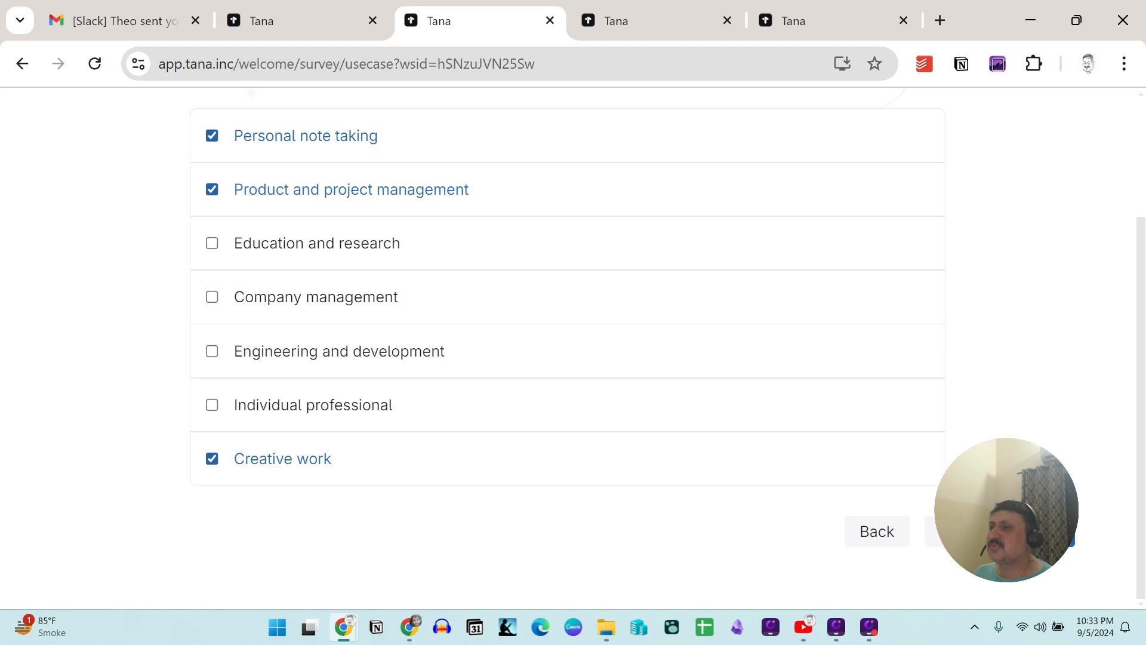
left_click(1041, 532)
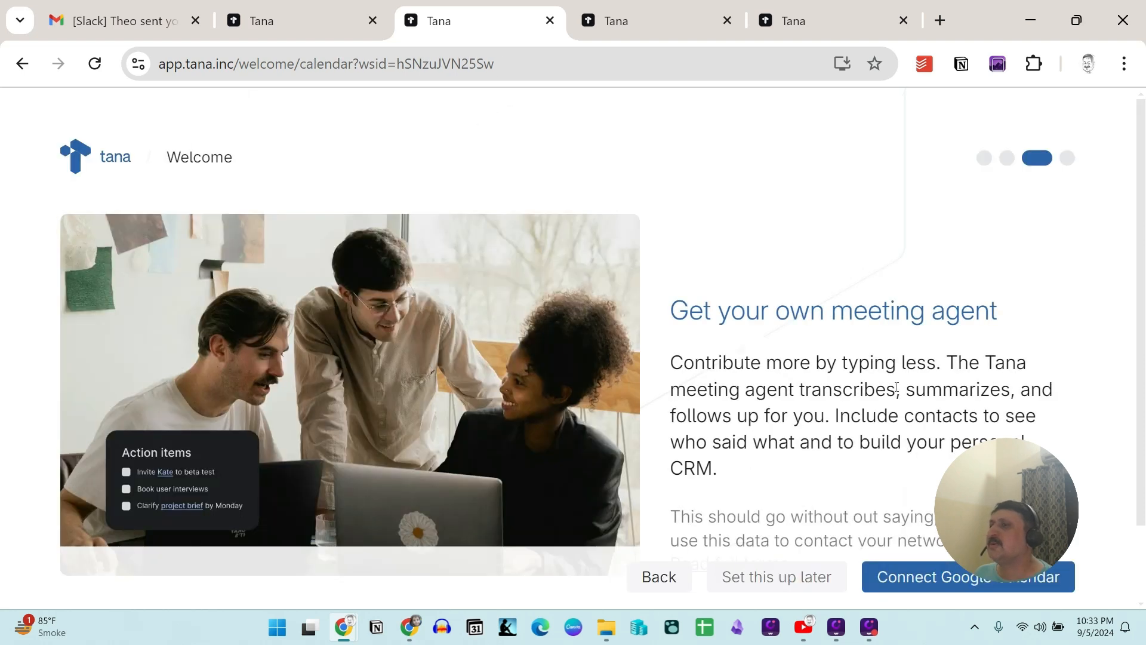
- Connect Google Calendar with all requested account permissions and accept the preselected calendar for import
scroll(896, 388, "down", 2)
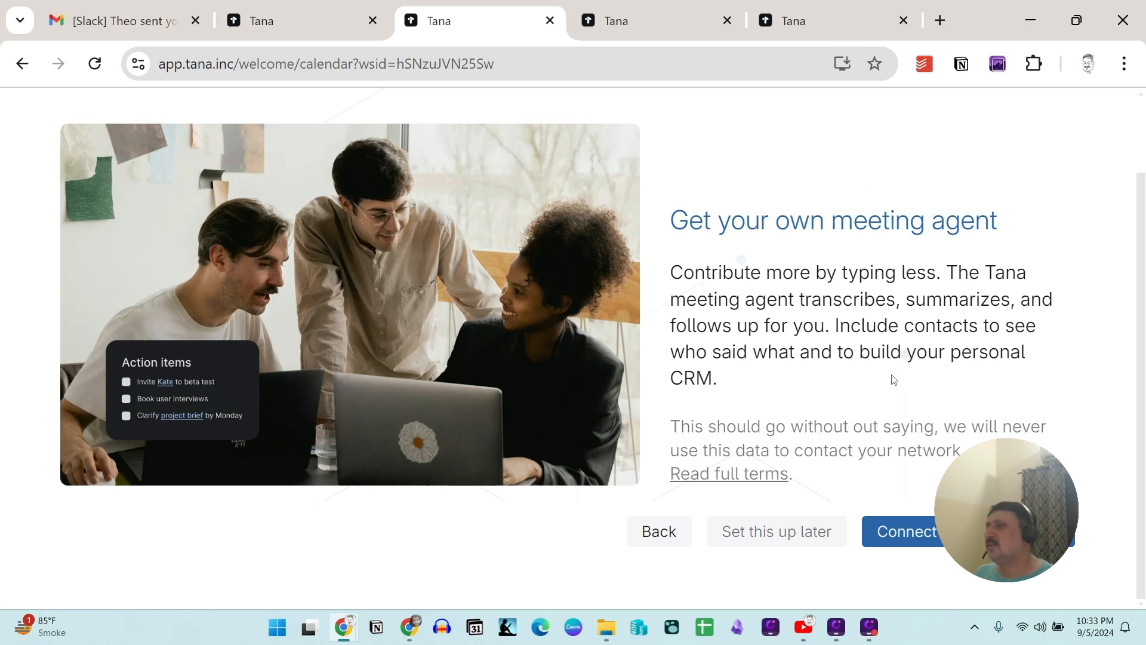
left_click(968, 531)
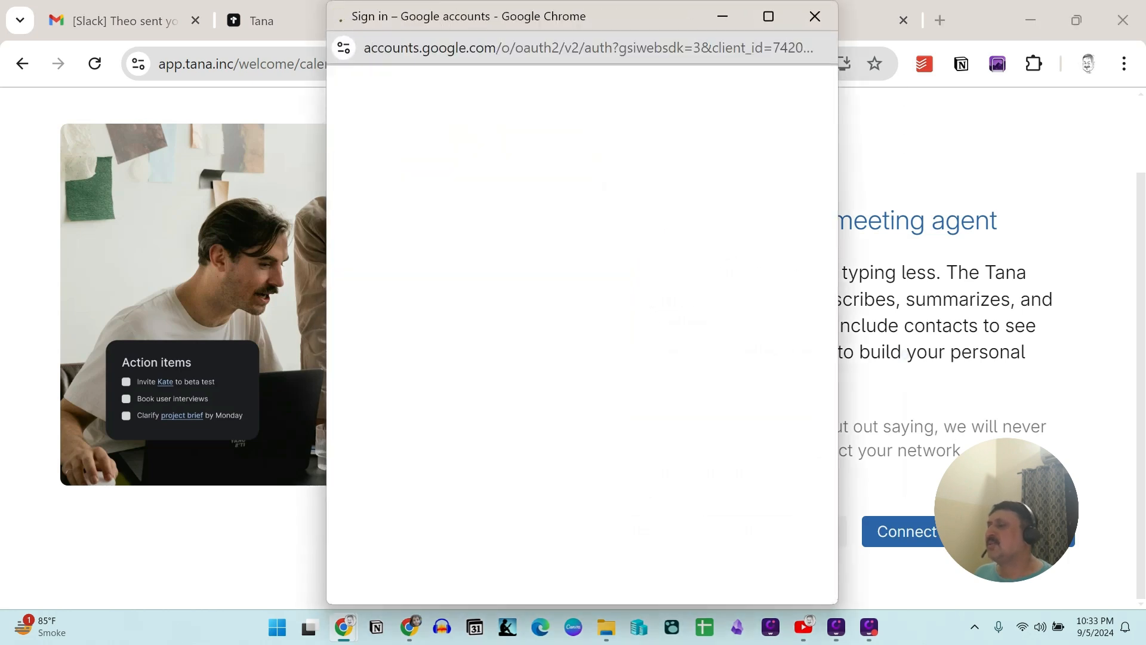
left_click(489, 352)
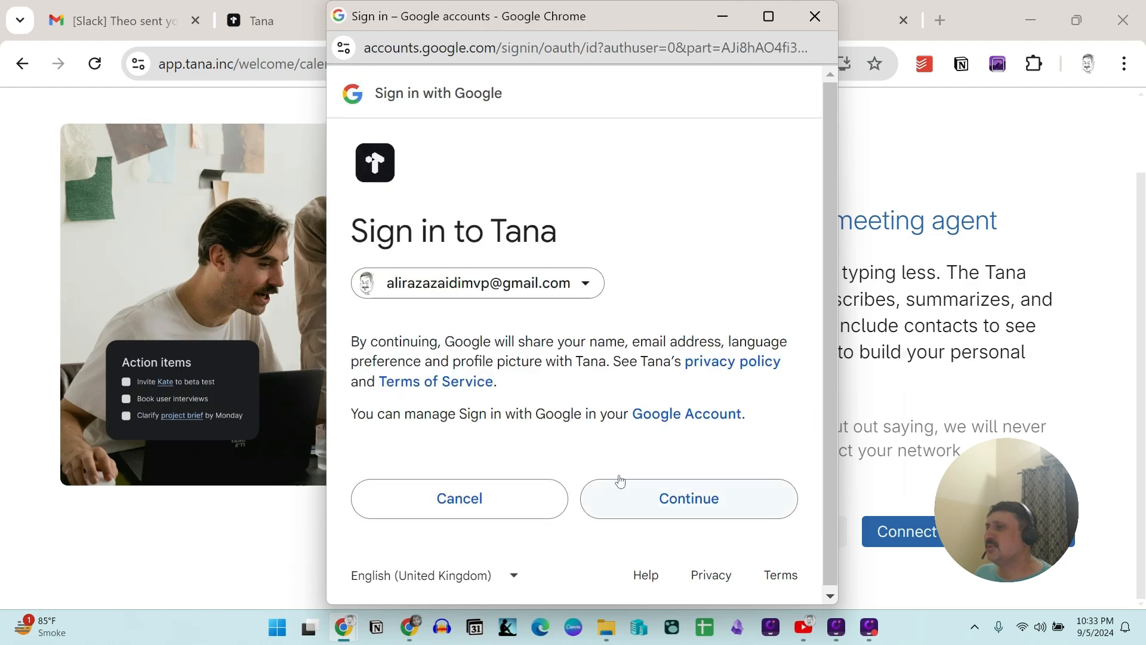
left_click(636, 495)
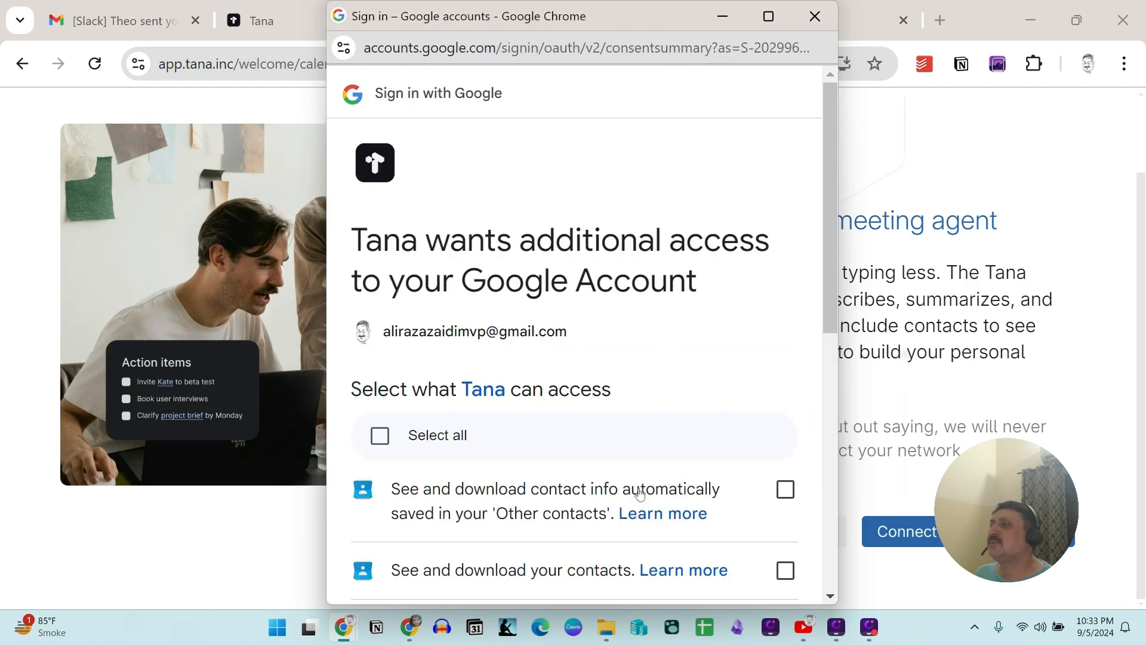
left_click(380, 435)
scroll(656, 495, "down", 10)
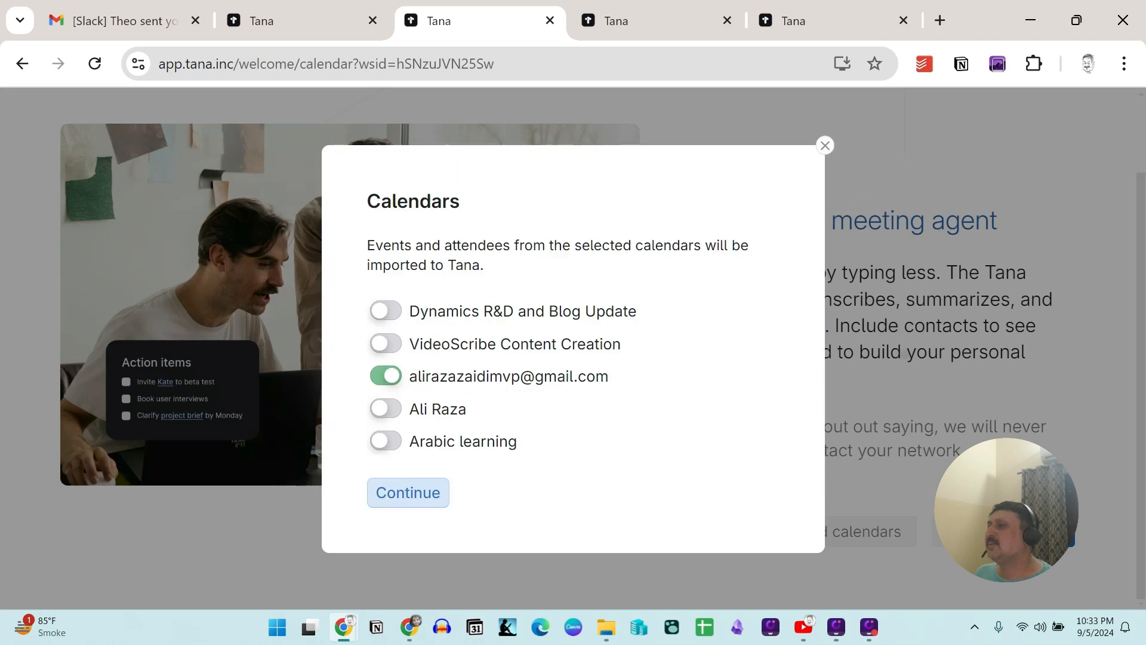
left_click(416, 501)
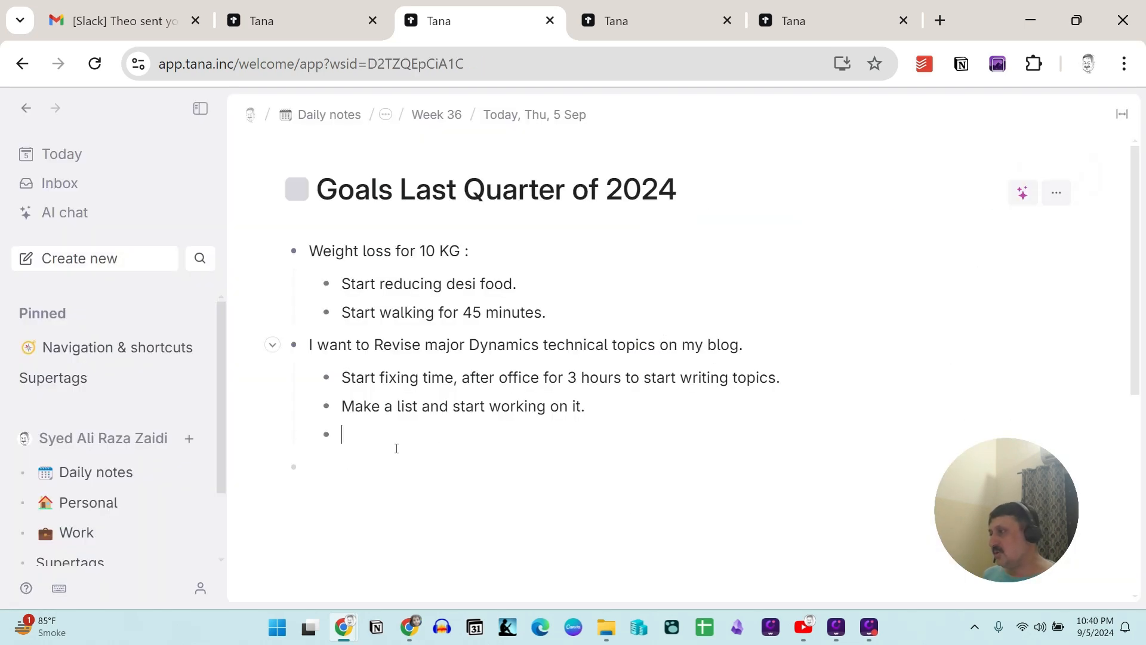
- Review the Supertags page, today's daily note and the sections listed in the workspace
left_click(62, 385)
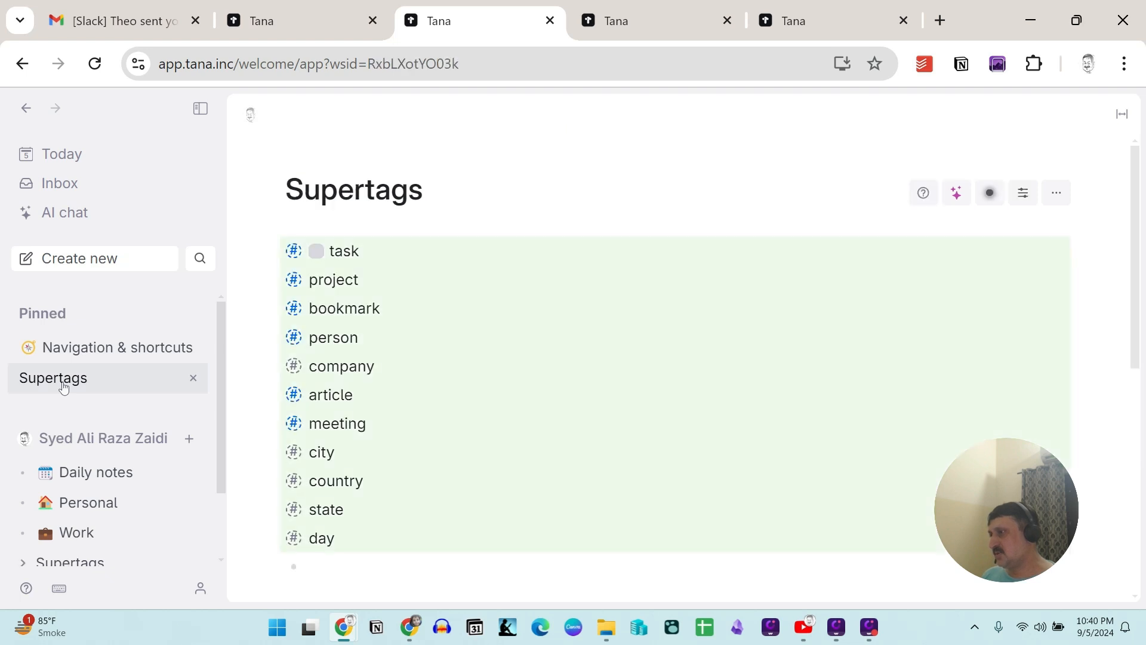
left_click(72, 157)
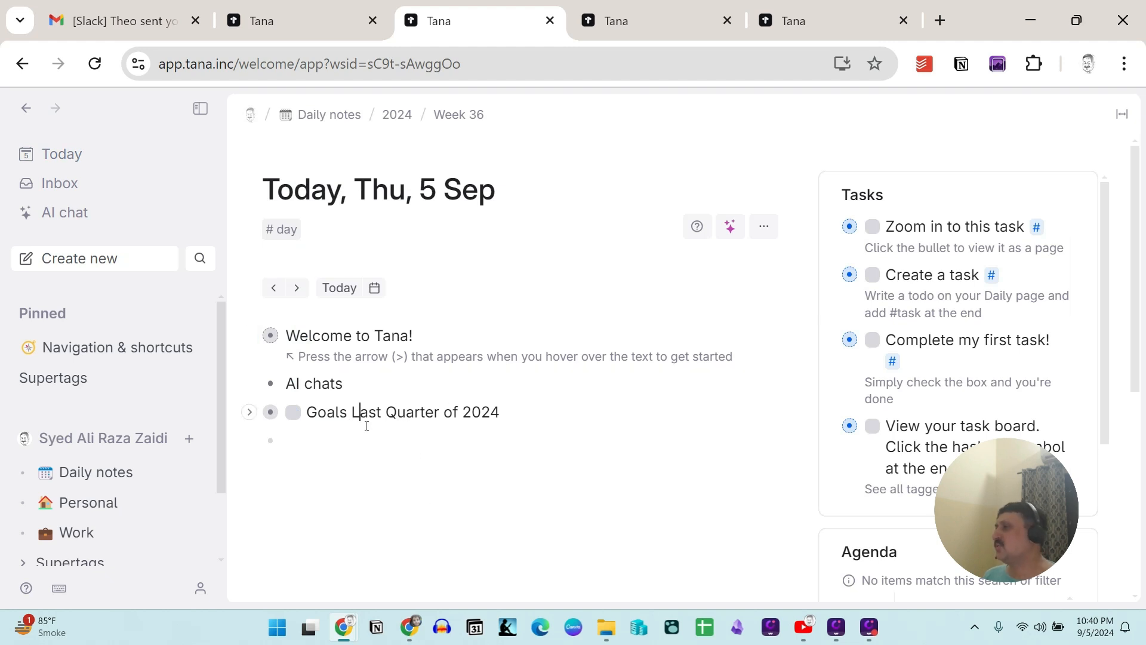
scroll(98, 442, "down", 3)
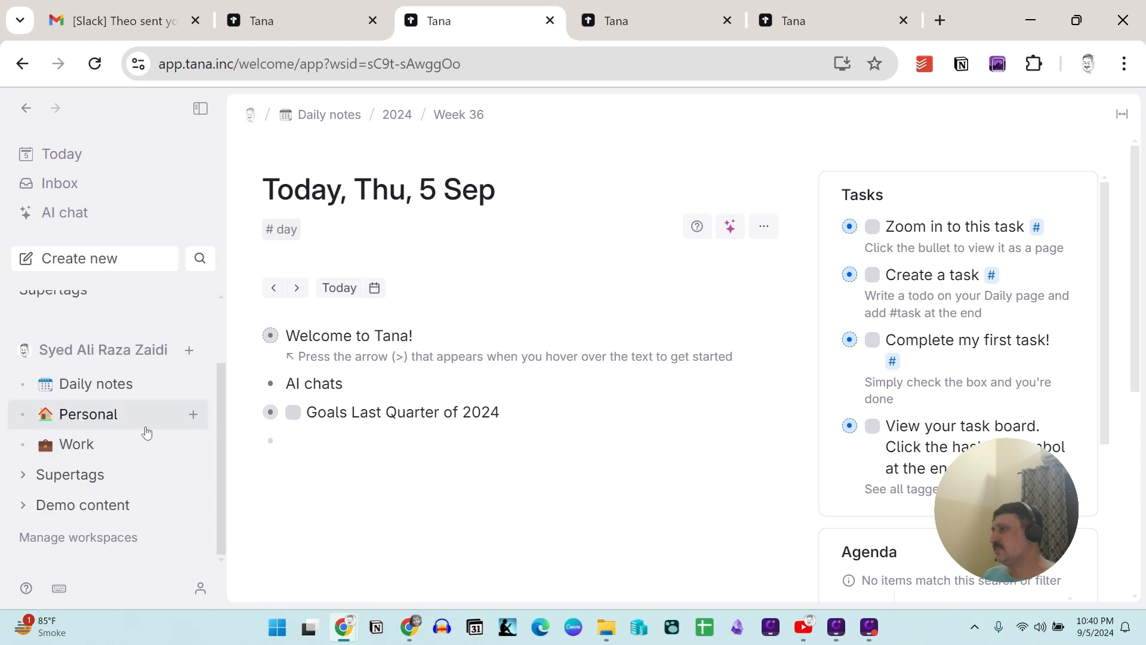
scroll(145, 432, "up", 3)
scroll(144, 436, "down", 3)
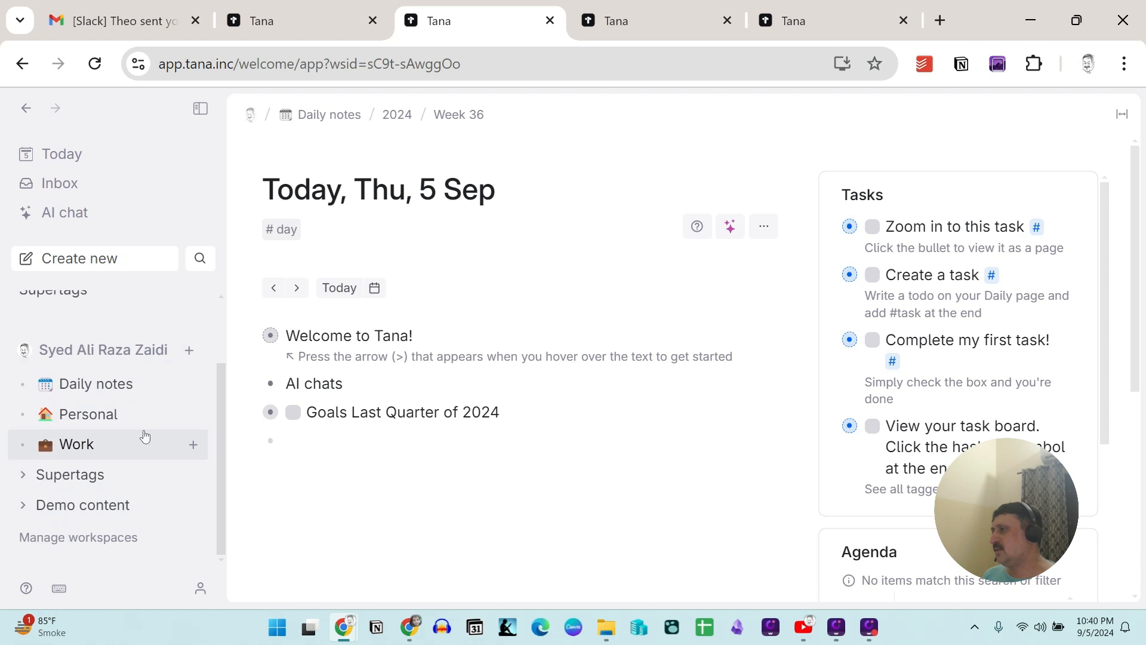
left_click(105, 489)
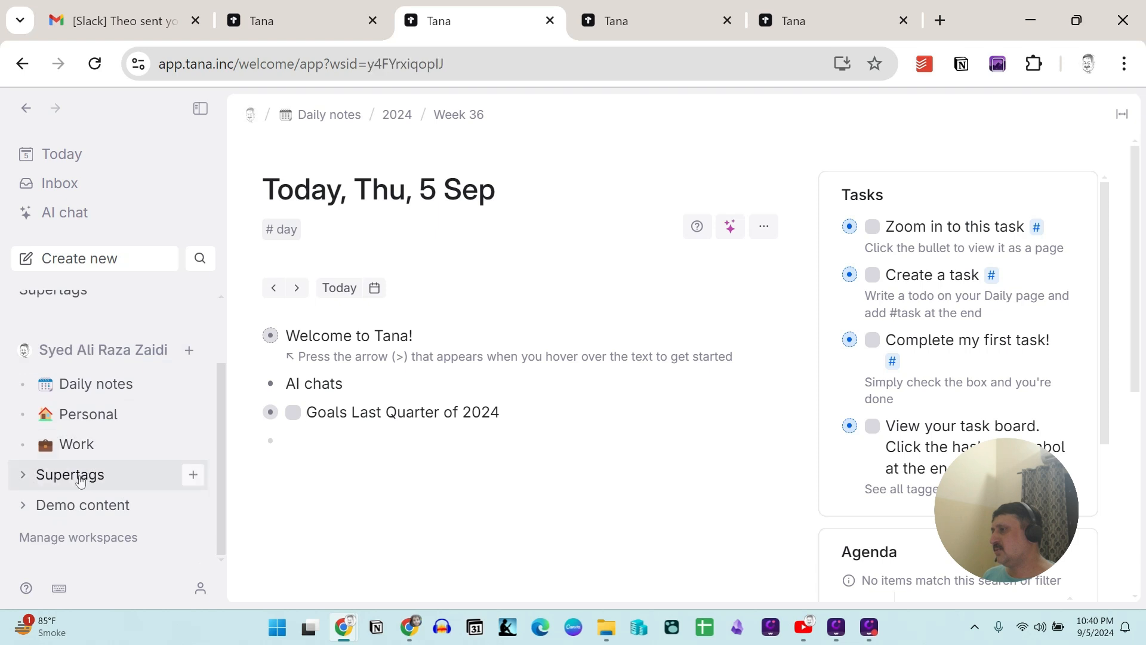
- Open the Personal section and add a new blank page inside it
left_click(112, 412)
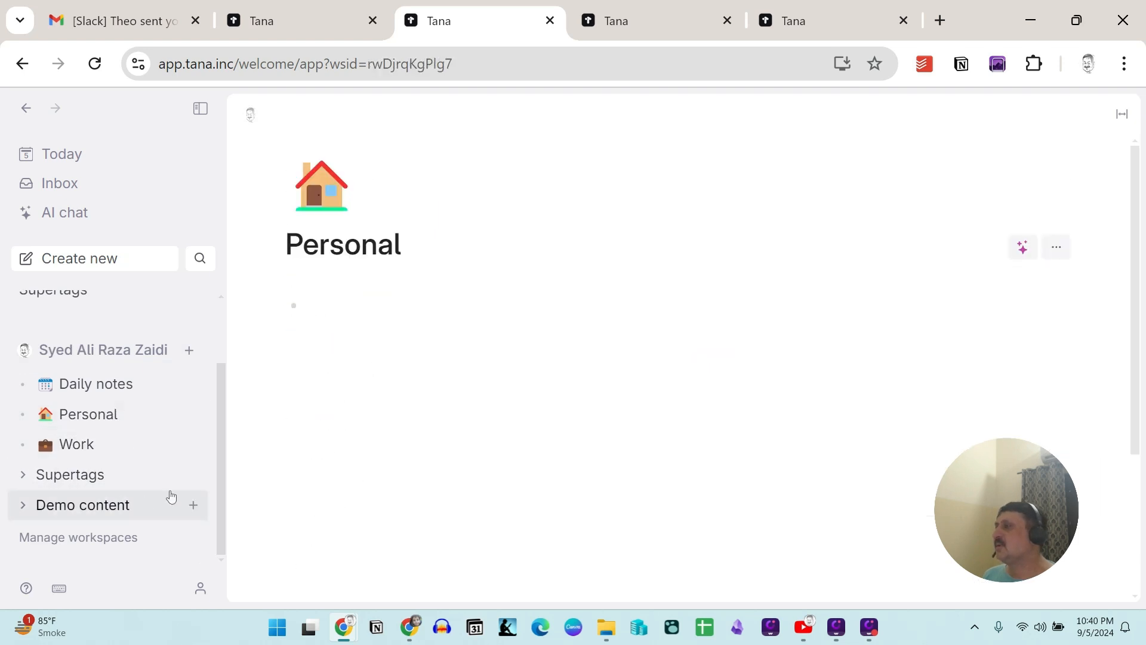
left_click(197, 420)
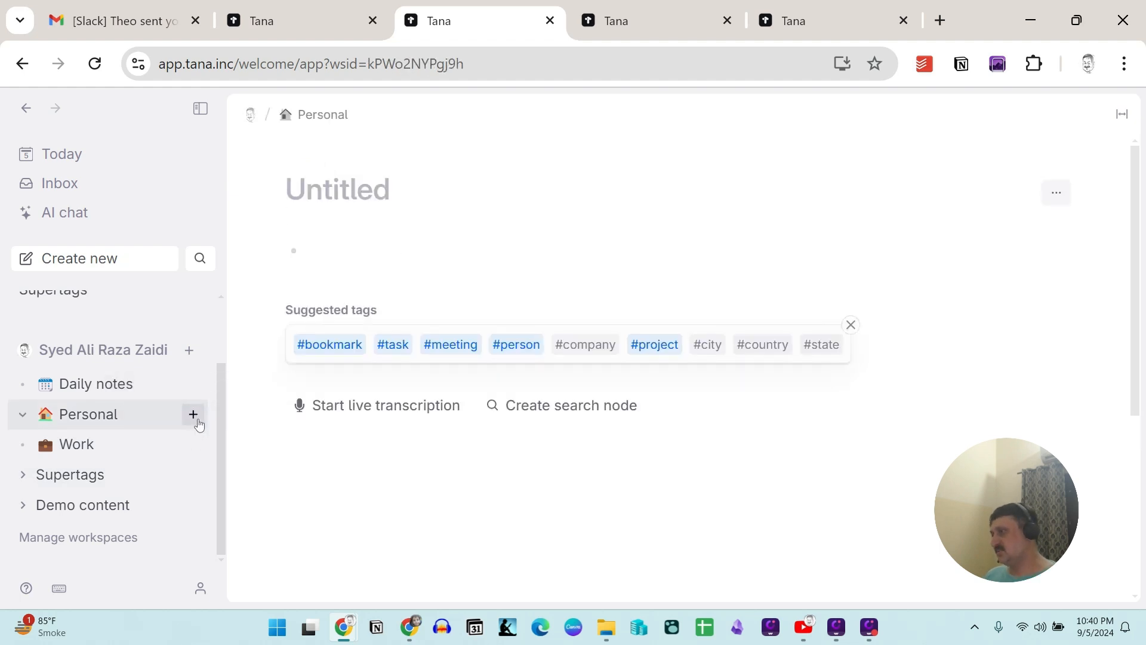
type("Goals")
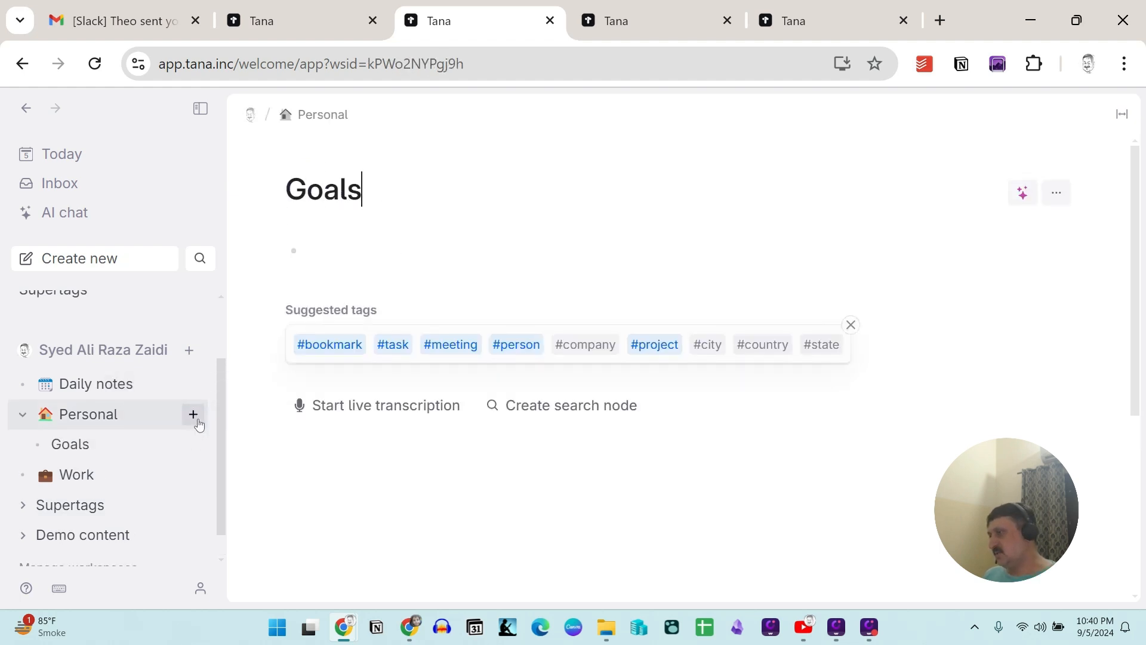
key("BackSpace")
key("BackSpace")
key("BackSpace")
key("BackSpace")
key("BackSpace")
- Title the new page under Personal "Fitness" and start an empty first bullet in it
type("Fe")
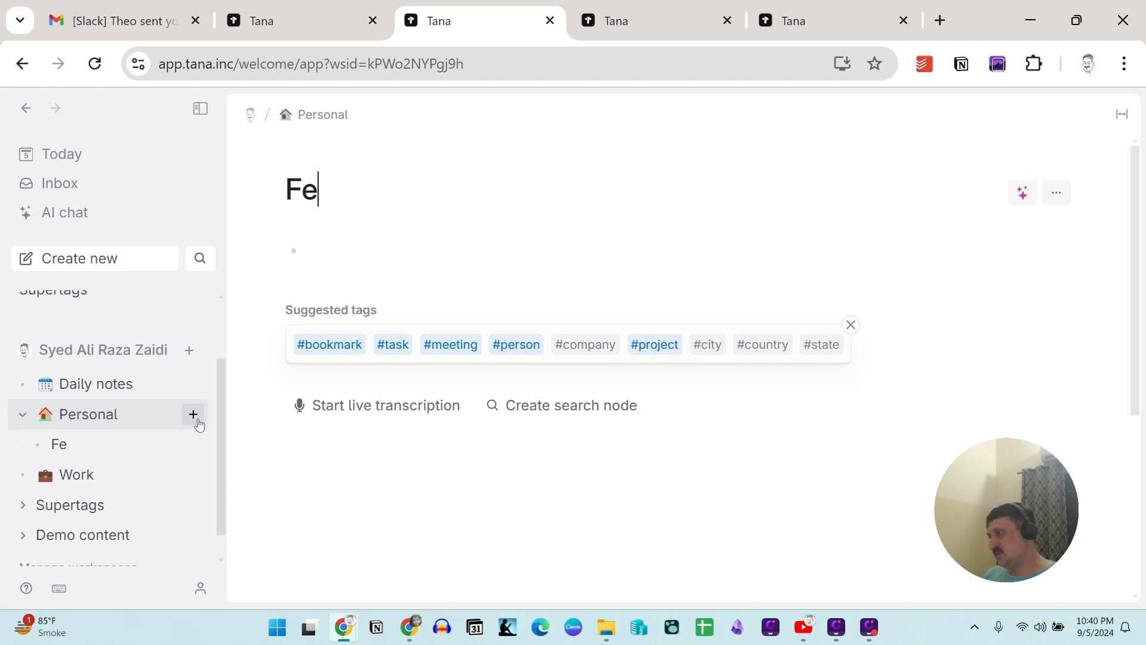
key("BackSpace")
type("ittnes")
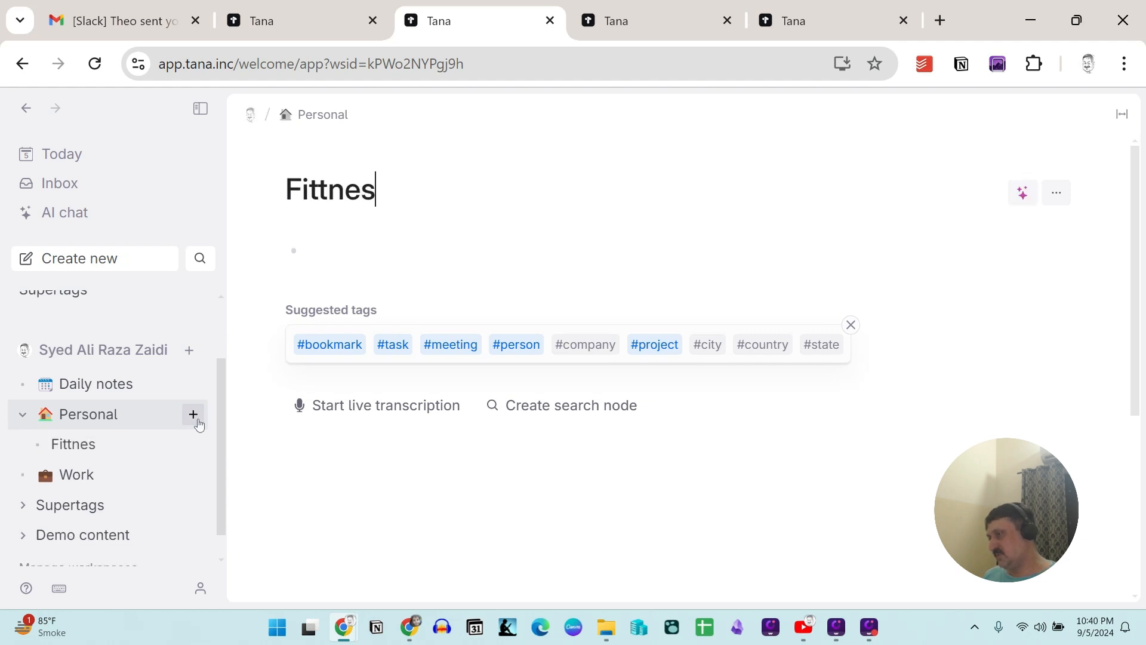
key("BackSpace")
key("BackSpace")
key("BackSpace")
key("BackSpace")
type("ness")
key("Return")
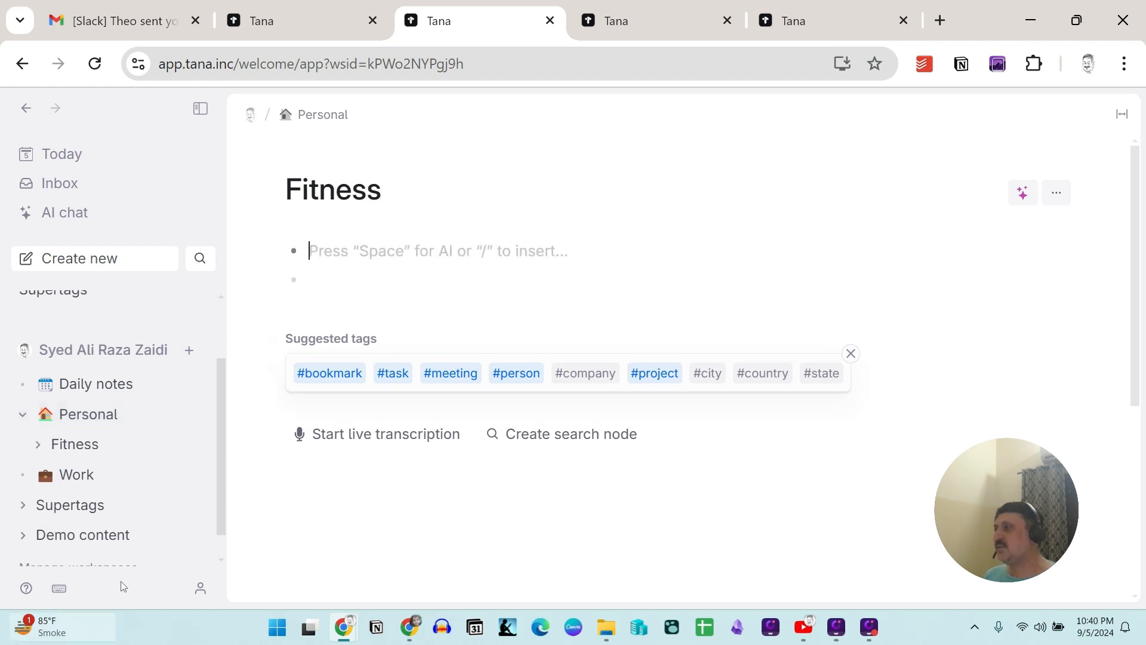
- Add another page under Personal titled "Personal Finance." and start an empty first bullet in it
left_click(193, 416)
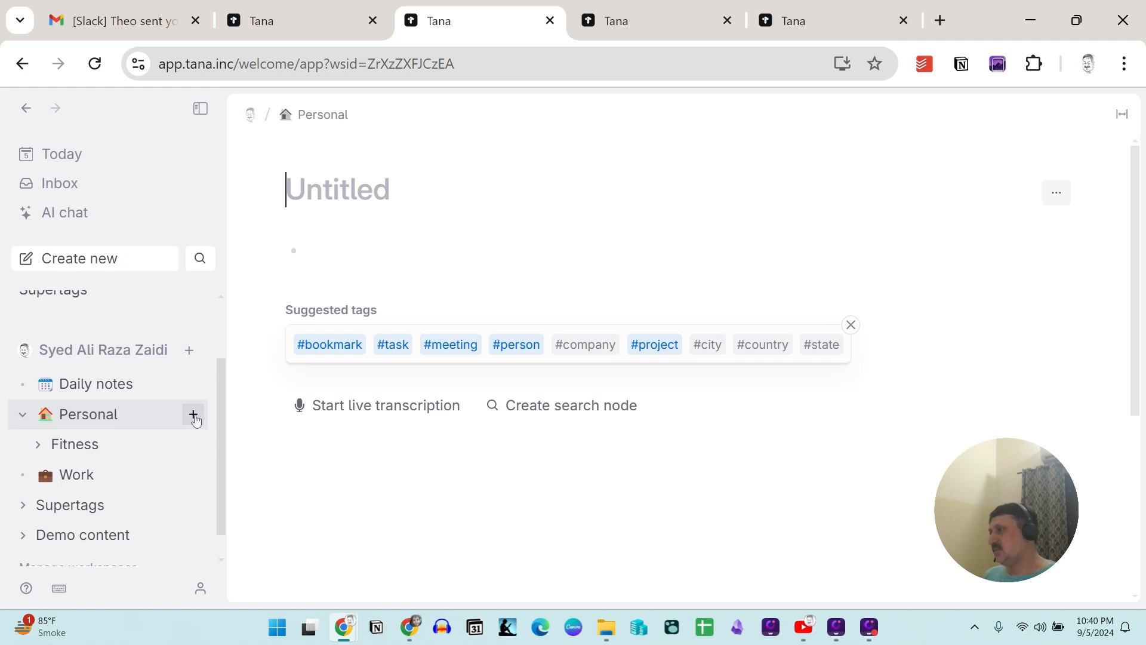
type("P")
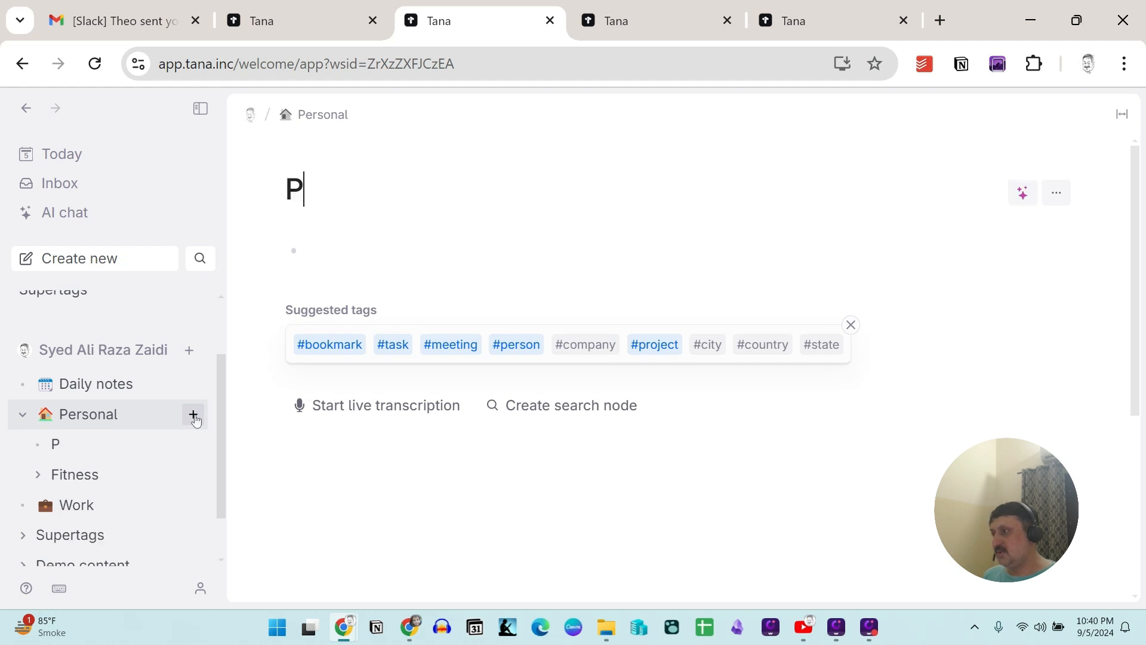
type("ersonal Finan")
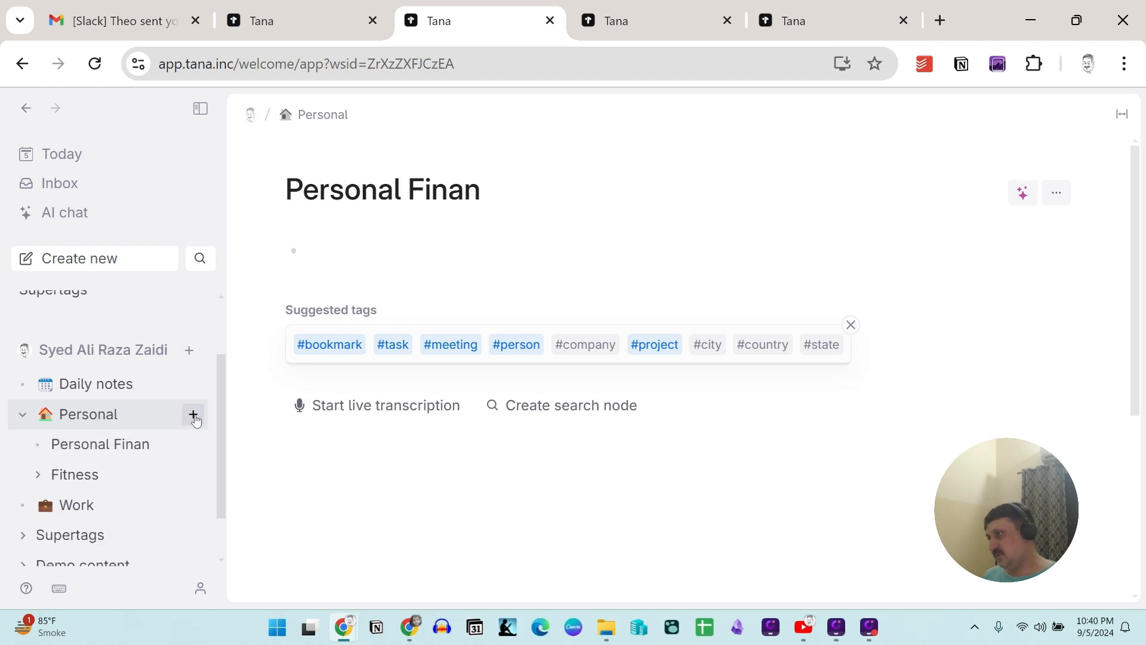
type("in")
key("BackSpace")
key("BackSpace")
type("nci")
key("BackSpace")
key("BackSpace")
key("BackSpace")
key("BackSpace")
key("BackSpace")
key("BackSpace")
key("BackSpace")
type("Fi")
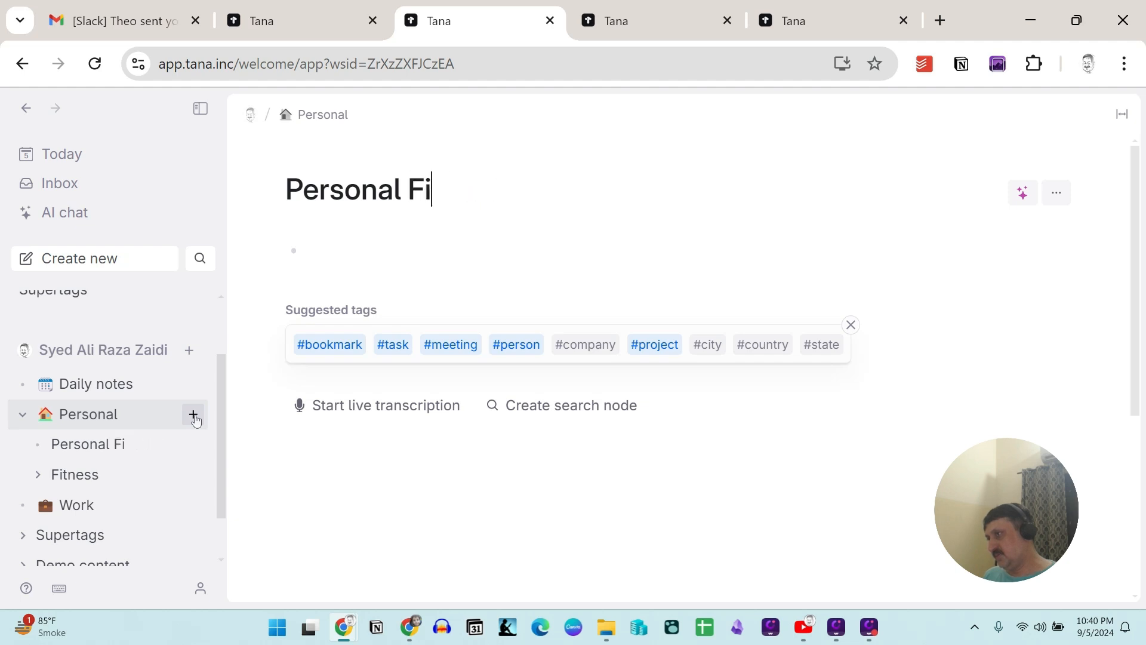
type("nance/")
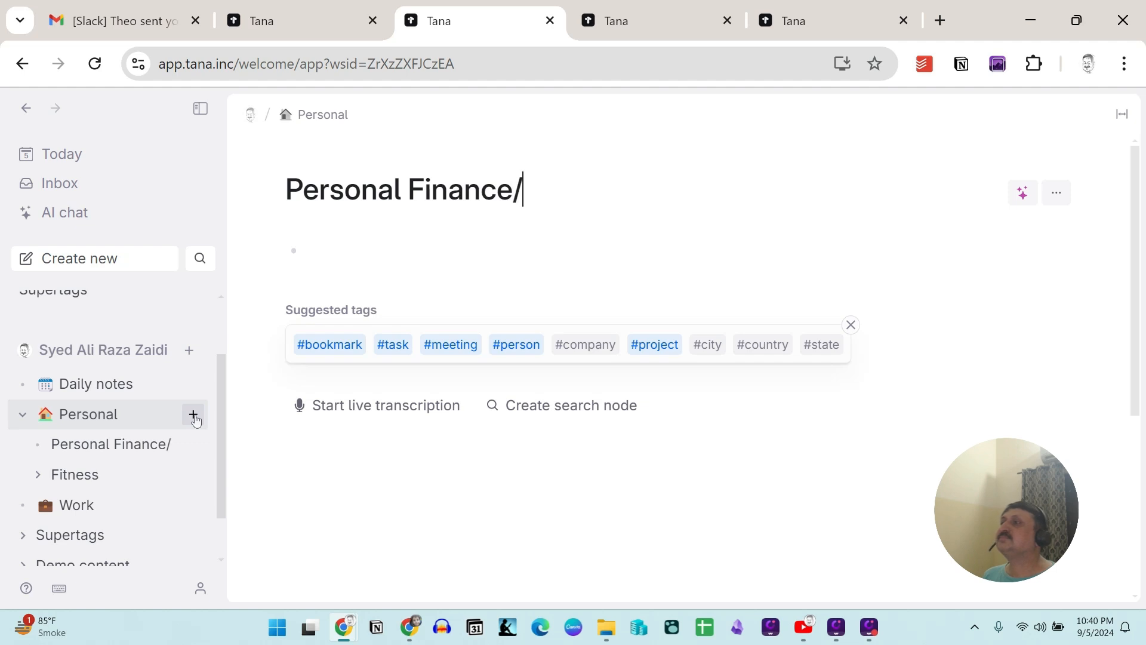
key("BackSpace")
type(".")
key("Return")
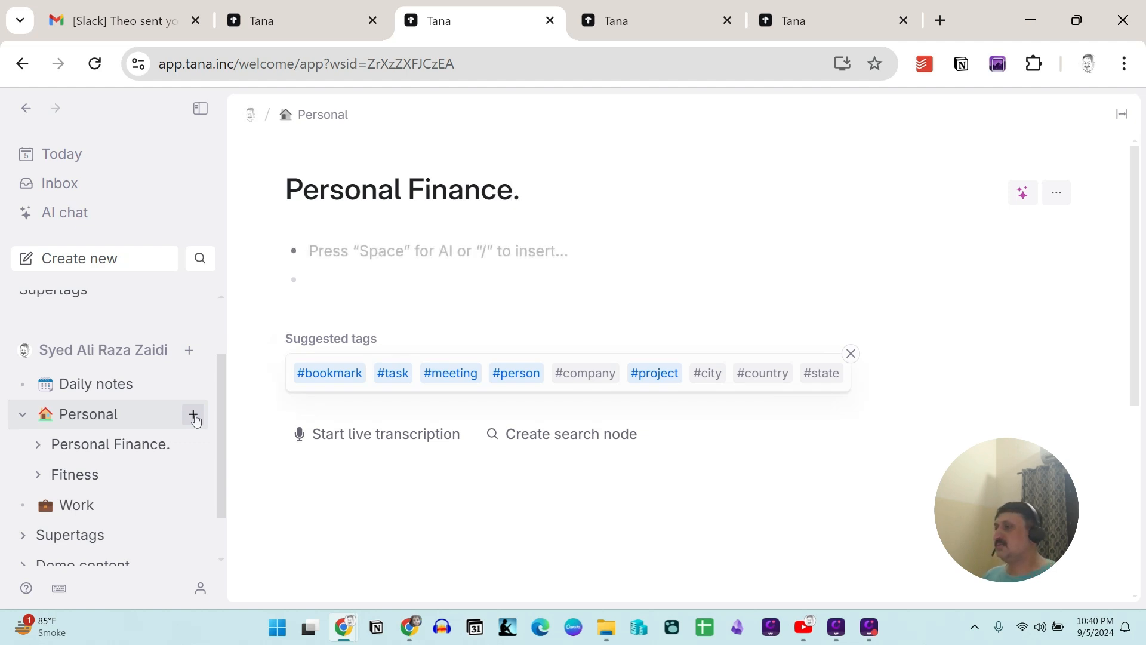
- Write "Make a budget." as the first bullet of the Personal Finance page and start a second bullet
type("Start a")
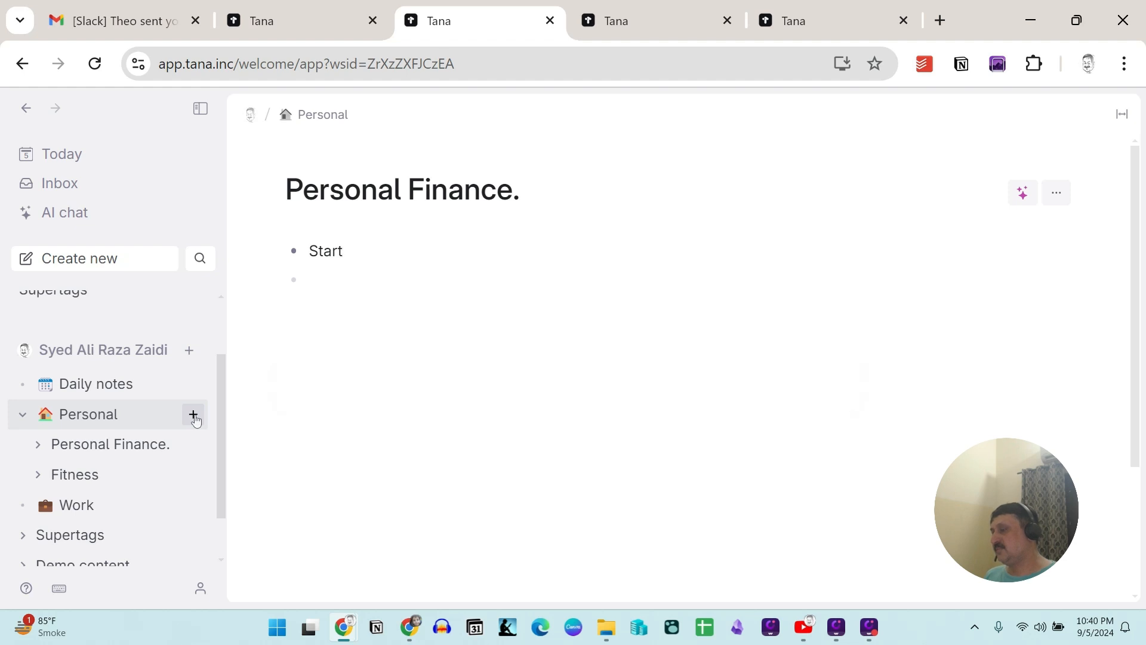
key("BackSpace")
key("BackSpace")
key("BackSpace")
key("BackSpace")
type("Make a budget")
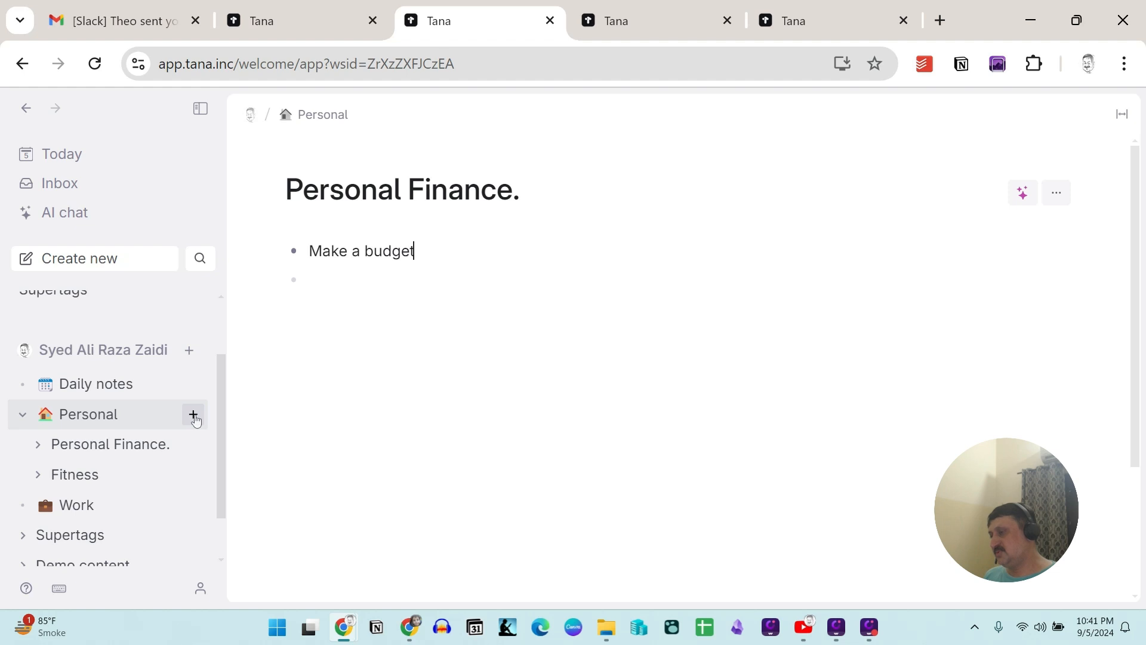
type(".")
key("Return")
- Write "Note down every rupee I will spend." as the second bullet and start a third one
type("Mak")
key("BackSpace")
key("BackSpace")
key("BackSpace")
type("W")
key("BackSpace")
type("Note do")
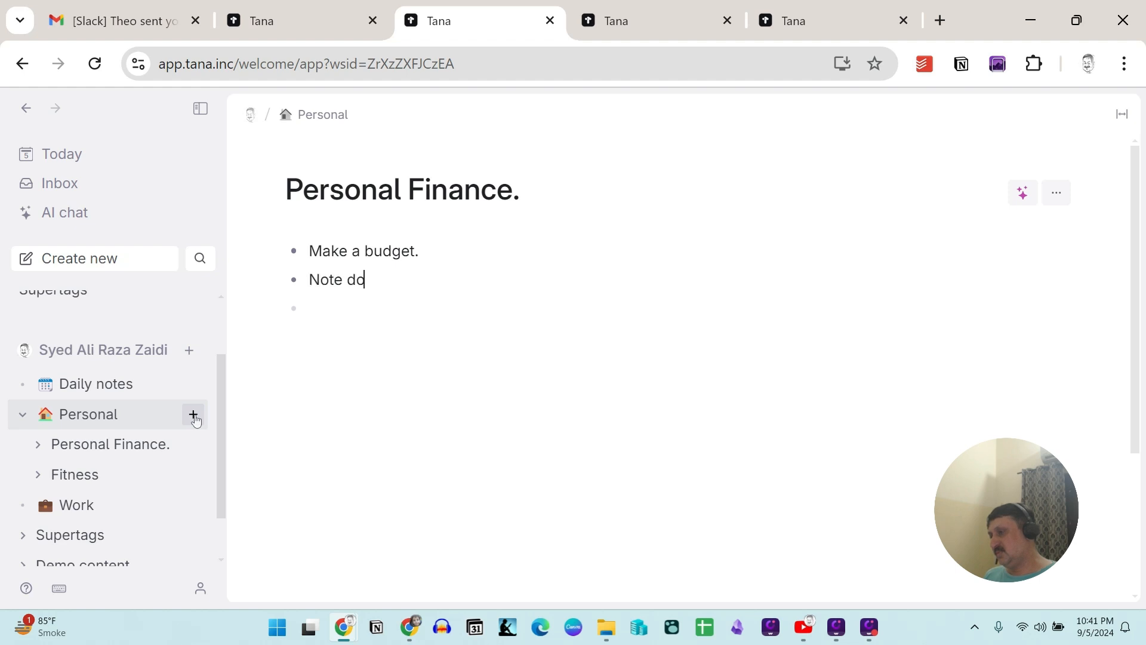
type("wn every pen")
key("BackSpace")
key("BackSpace")
key("BackSpace")
type("rupee")
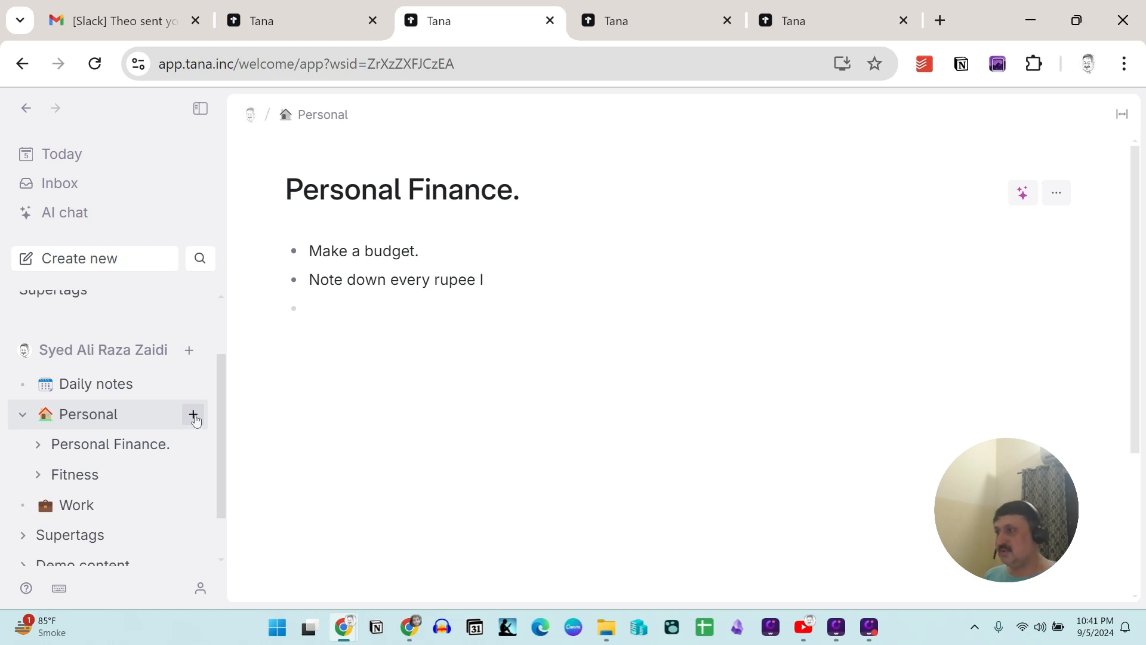
type(" I will save")
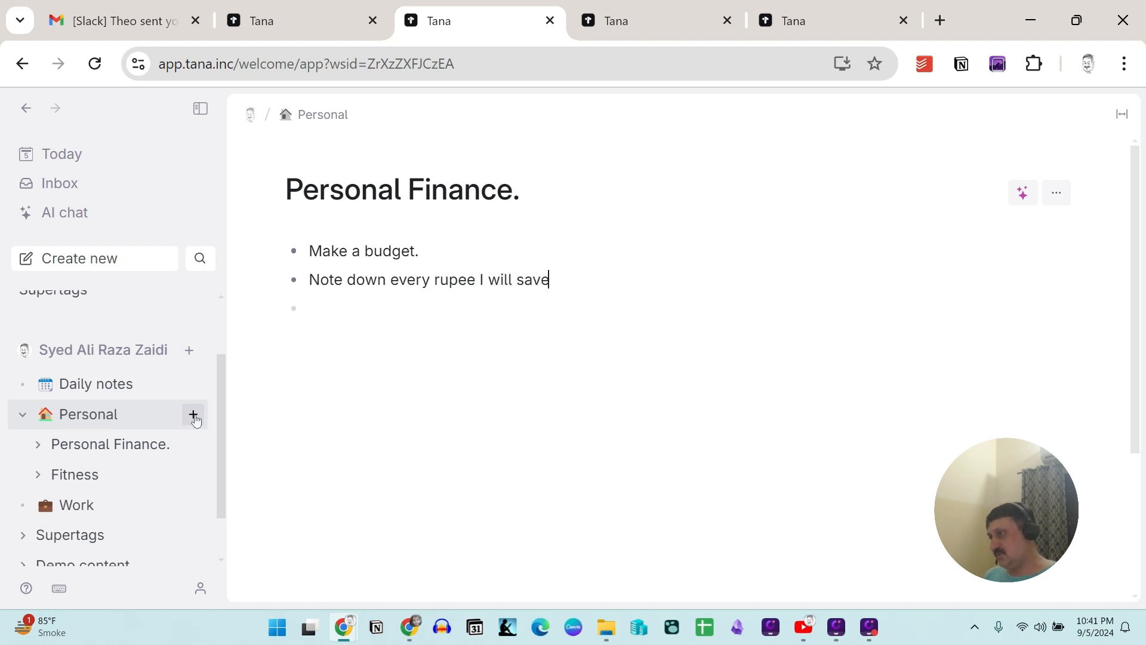
type(".")
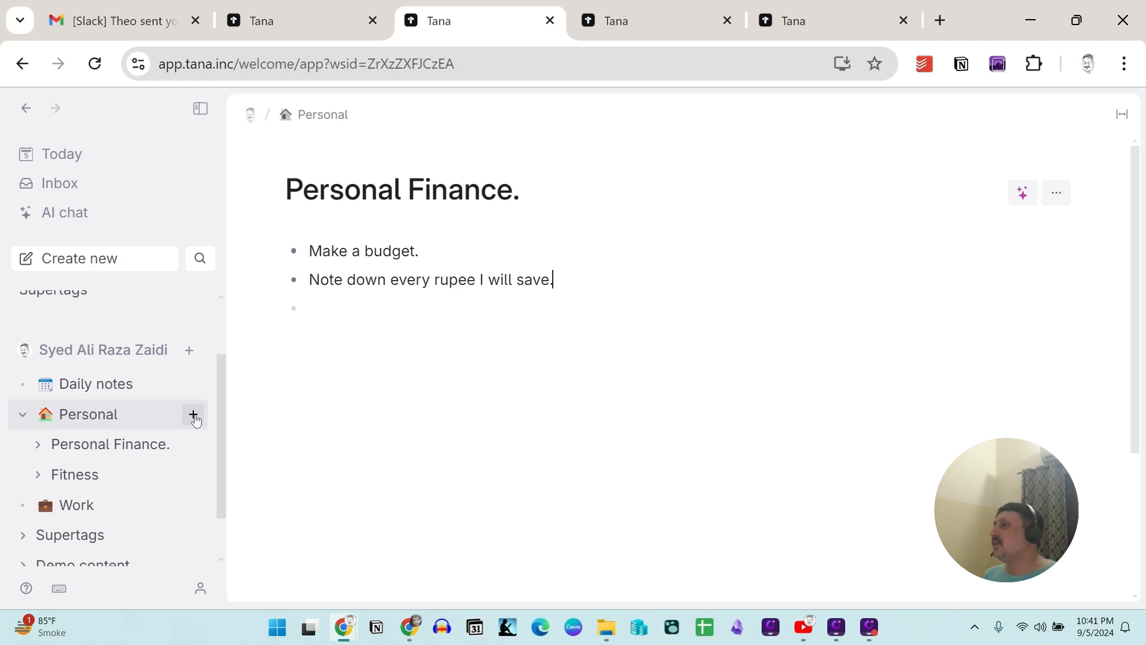
key("BackSpace")
key("BackSpace")
key("BackSpace")
key("BackSpace")
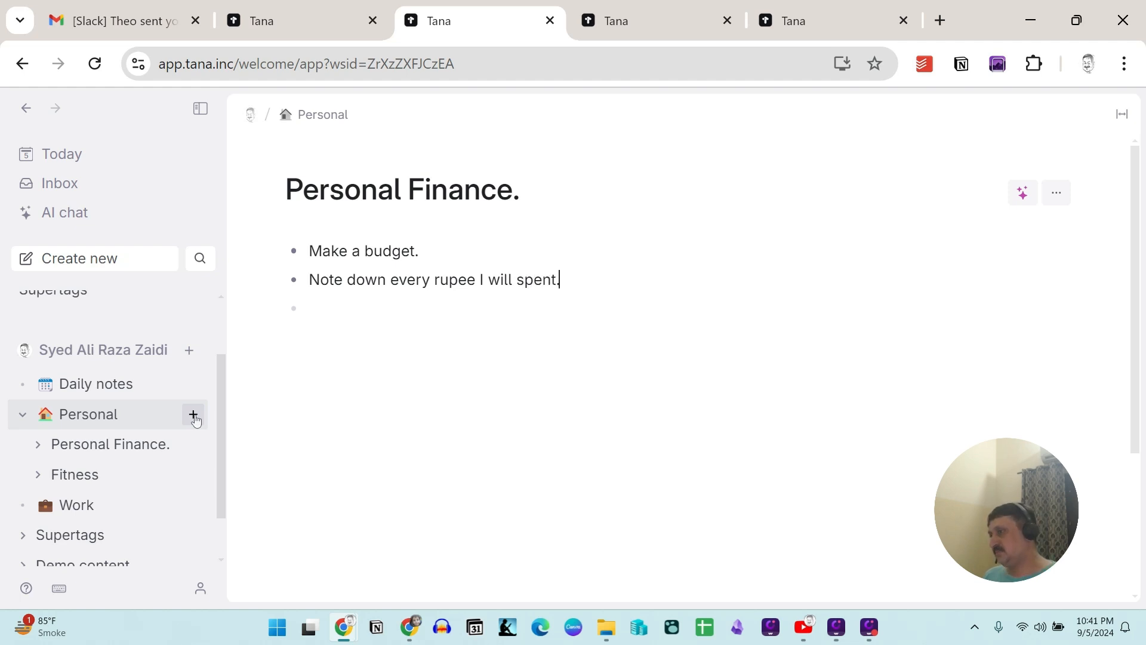
key("Return")
- Write "Think before spending will it necessary." as the third bullet of the Personal Finance page
type("Thin")
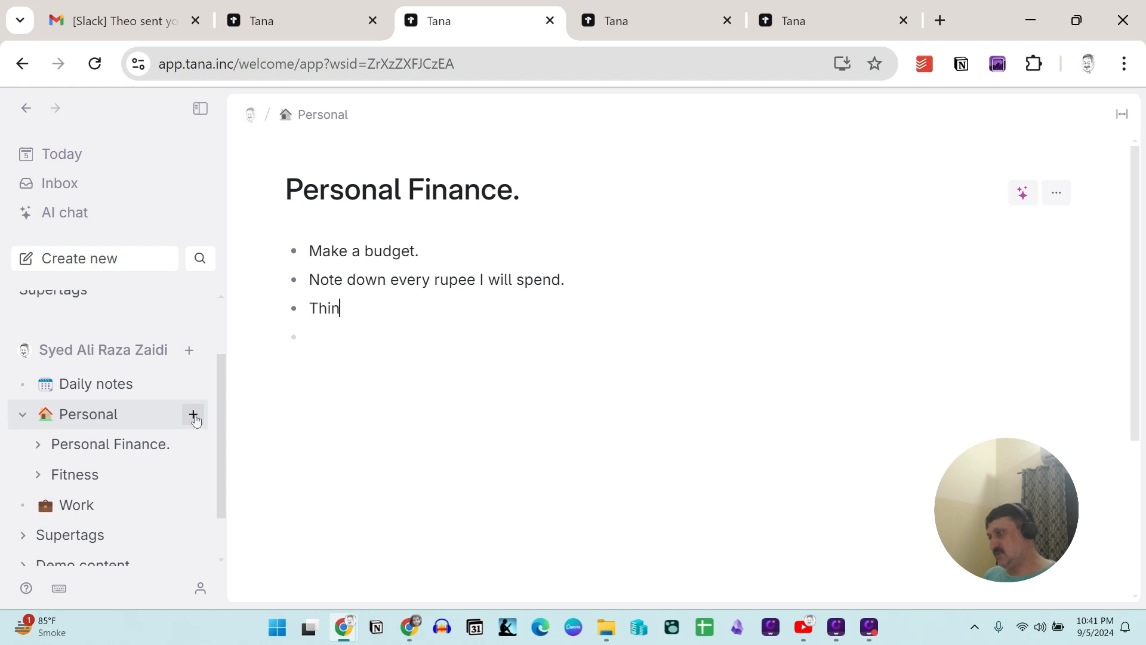
type("k before sped")
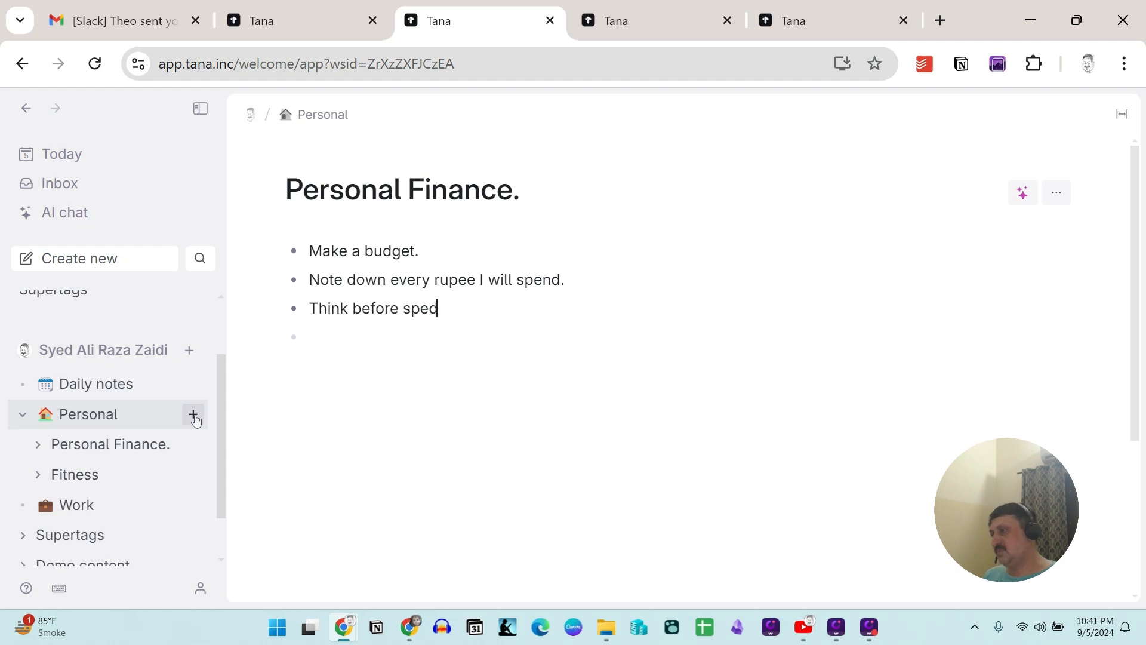
key("BackSpace")
type("nding ")
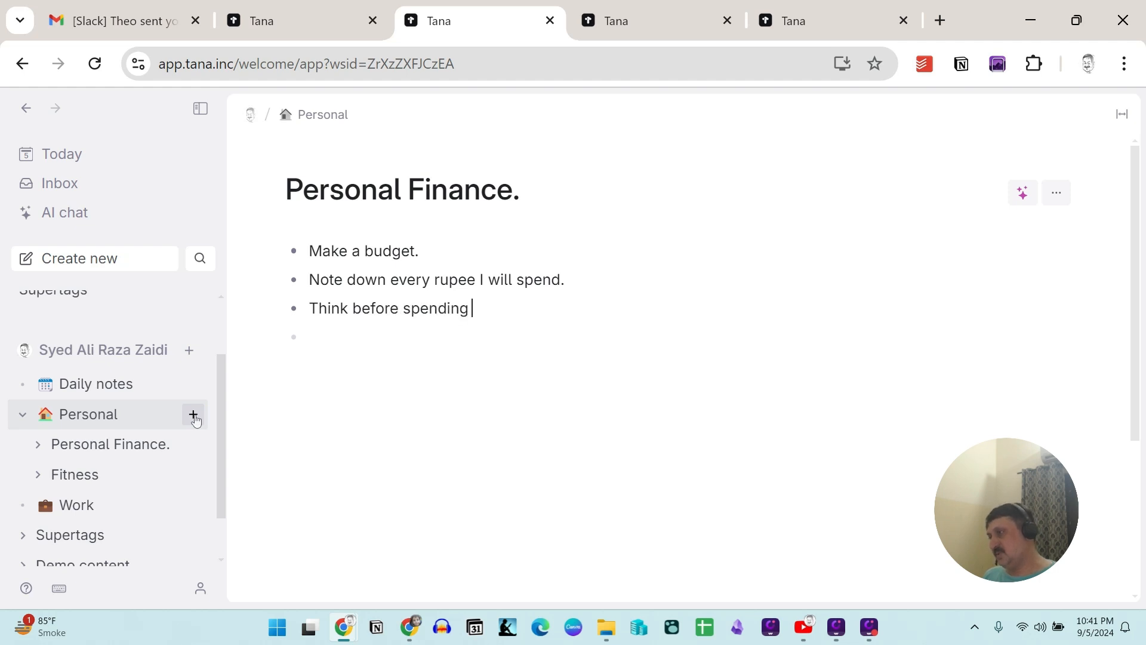
type("will it necessary.")
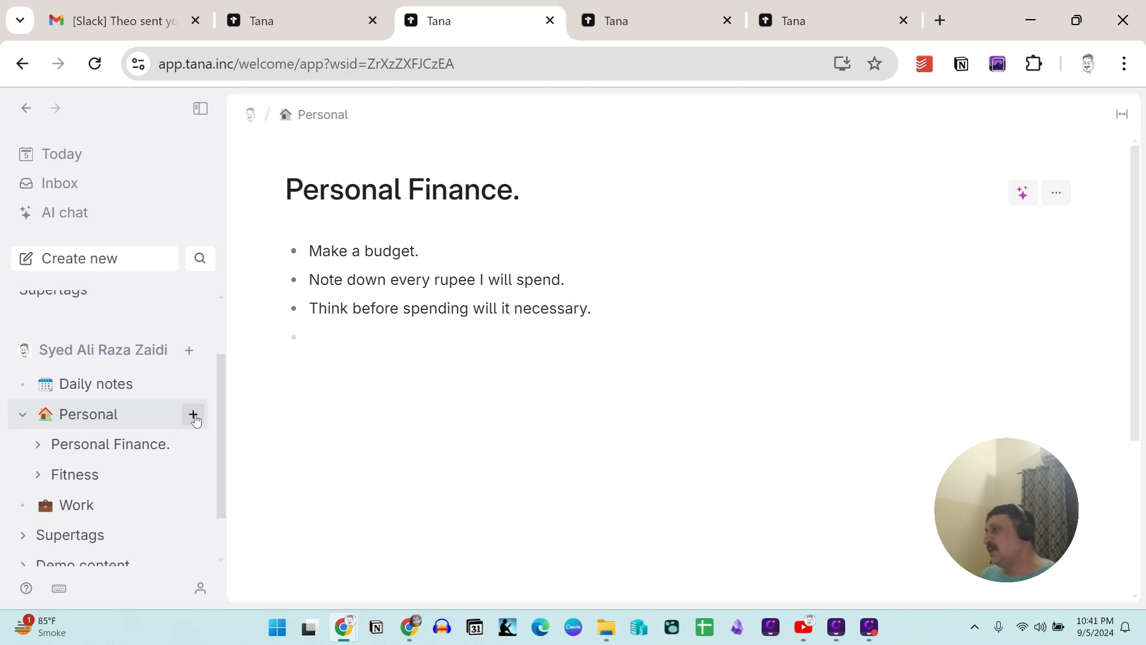
- Add a new page under Work titled "Blog for D365" and start an empty first bullet in it
scroll(136, 499, "down", 1)
left_click(145, 454)
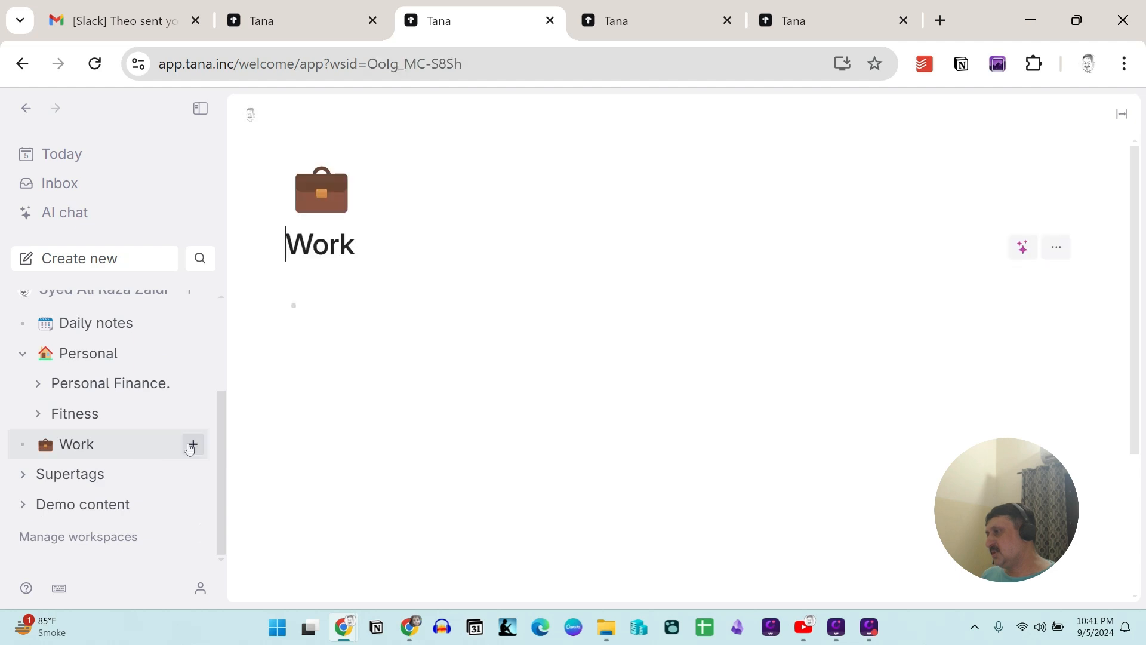
left_click(194, 445)
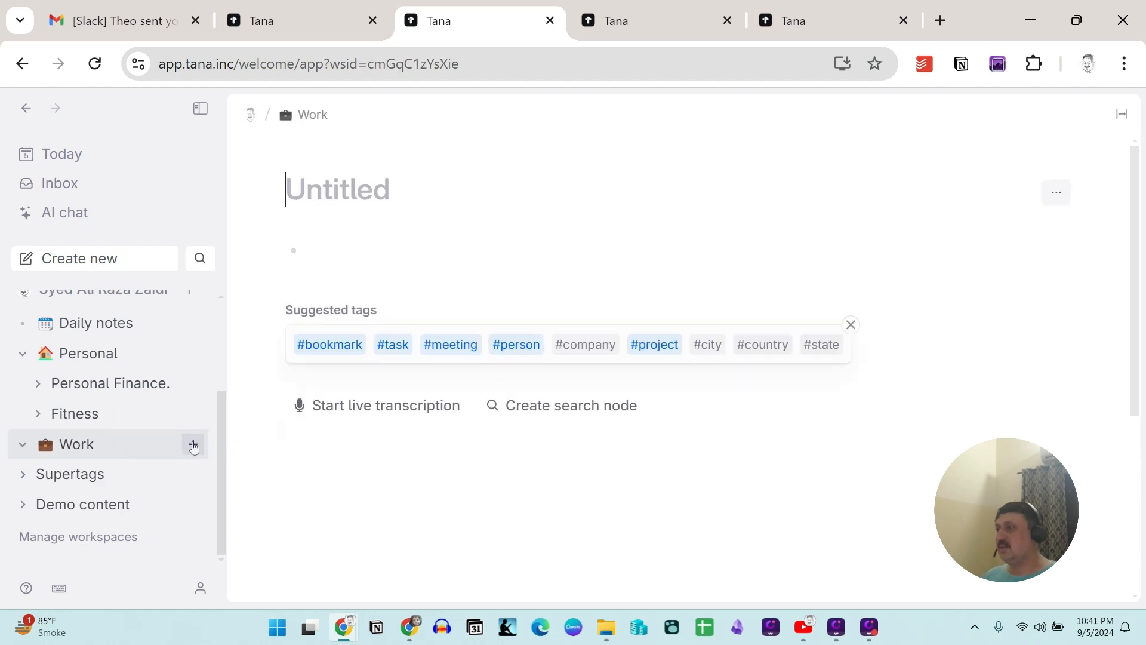
type("Office")
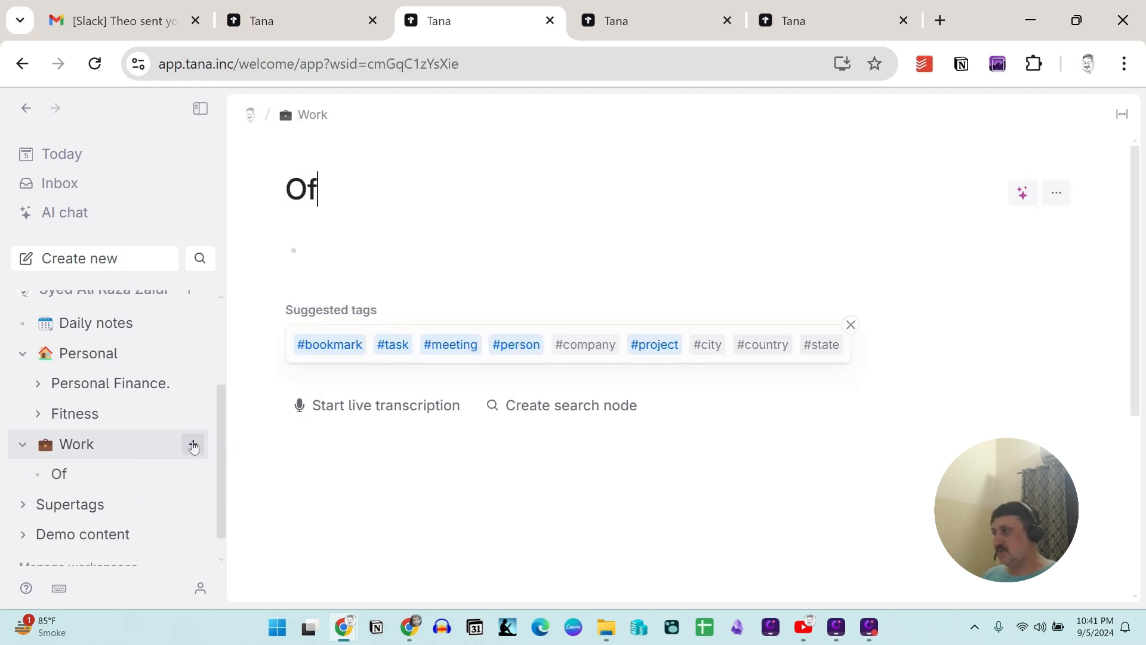
key("BackSpace")
key("BackSpace")
key("BackSpace")
key("BackSpace")
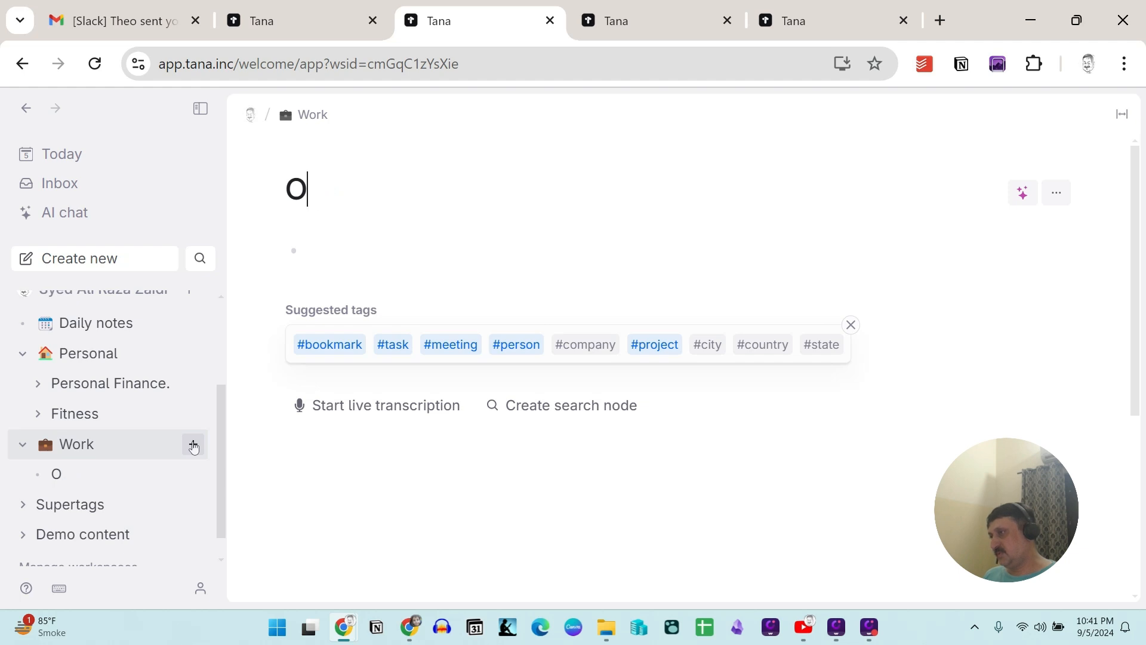
type("Blog for D365")
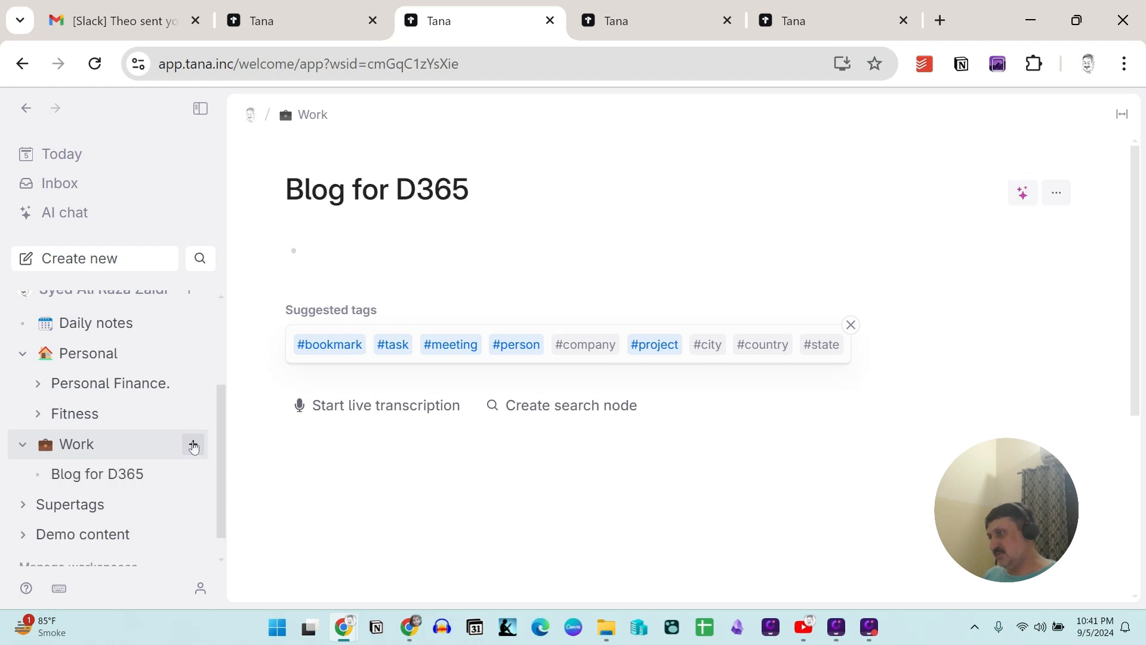
key("Return")
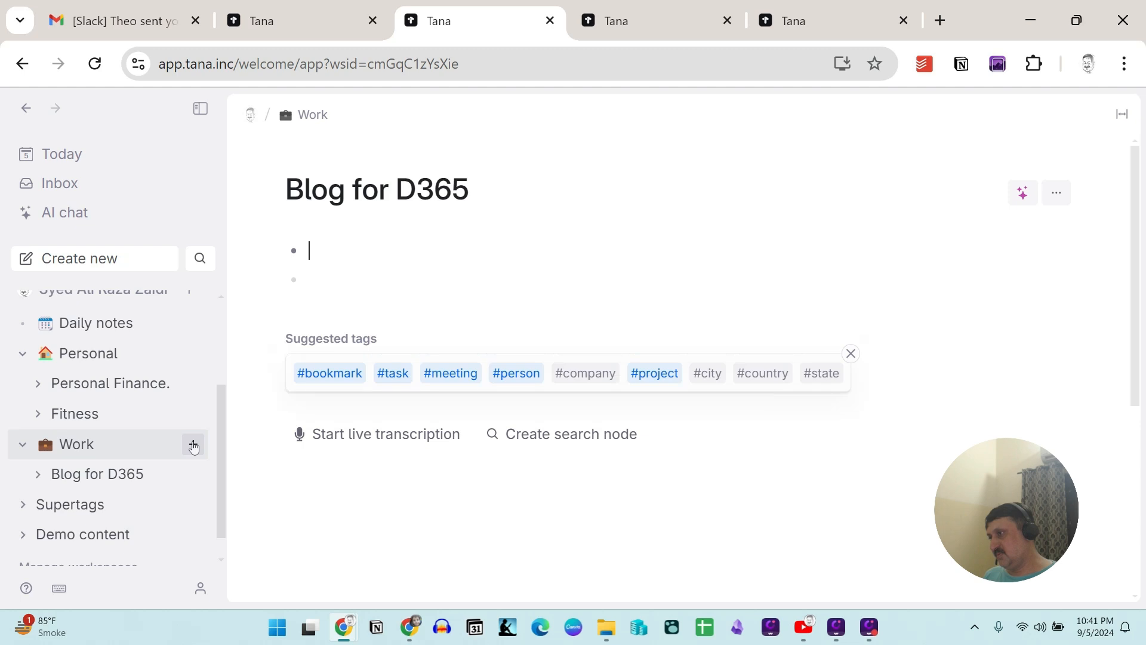
- Add two bullets to the blog page: "Note down every thing you accomplished." and "In the evening compile and publish on your blog."
type("Note down every")
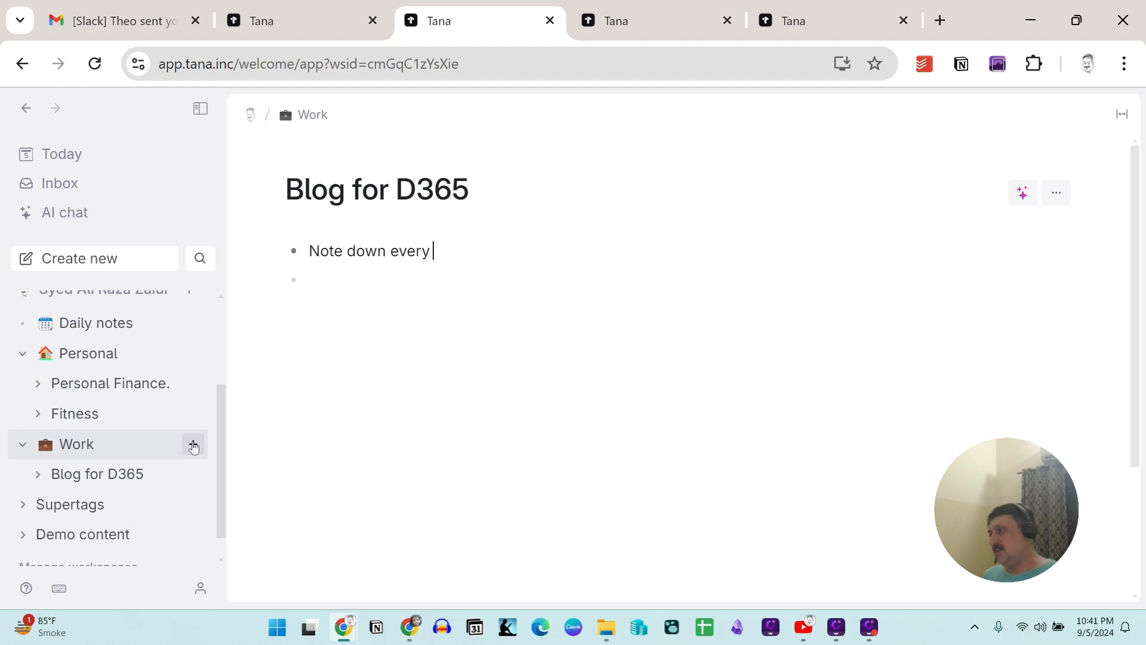
type(" thing you a")
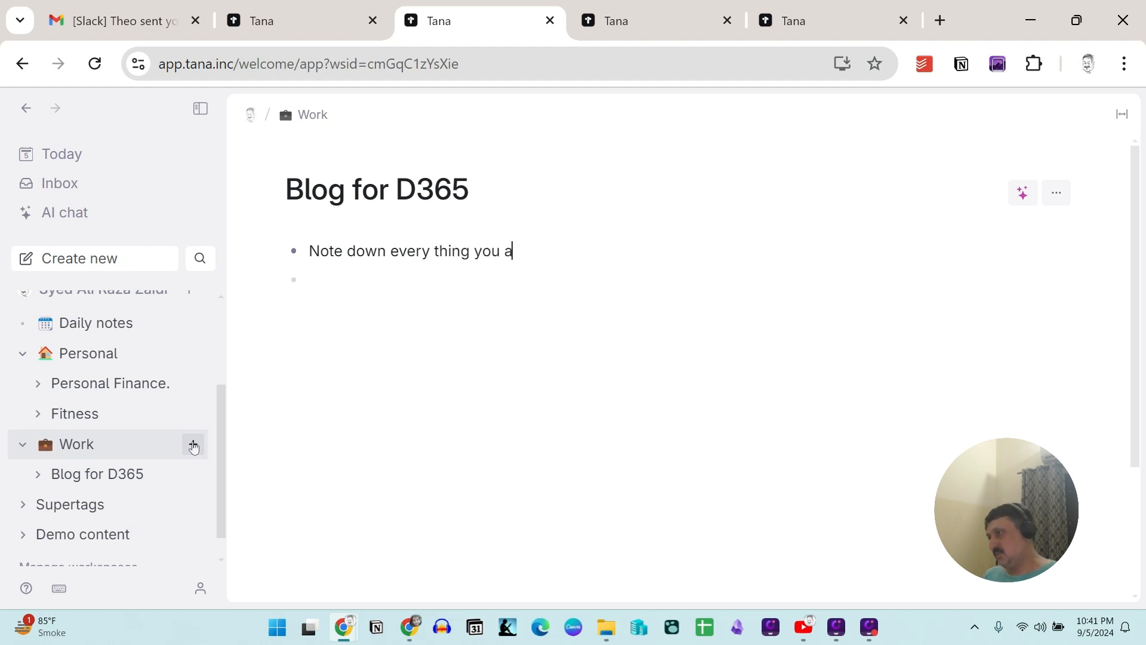
type("ccomplished")
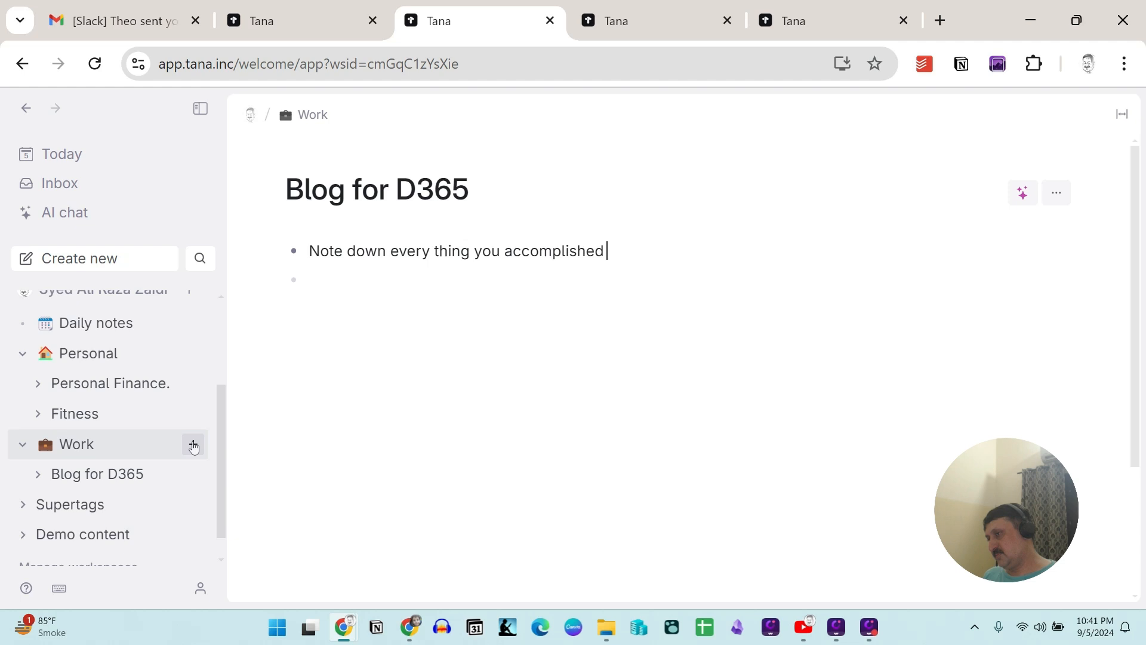
type(".")
key("Return")
type("In the ev")
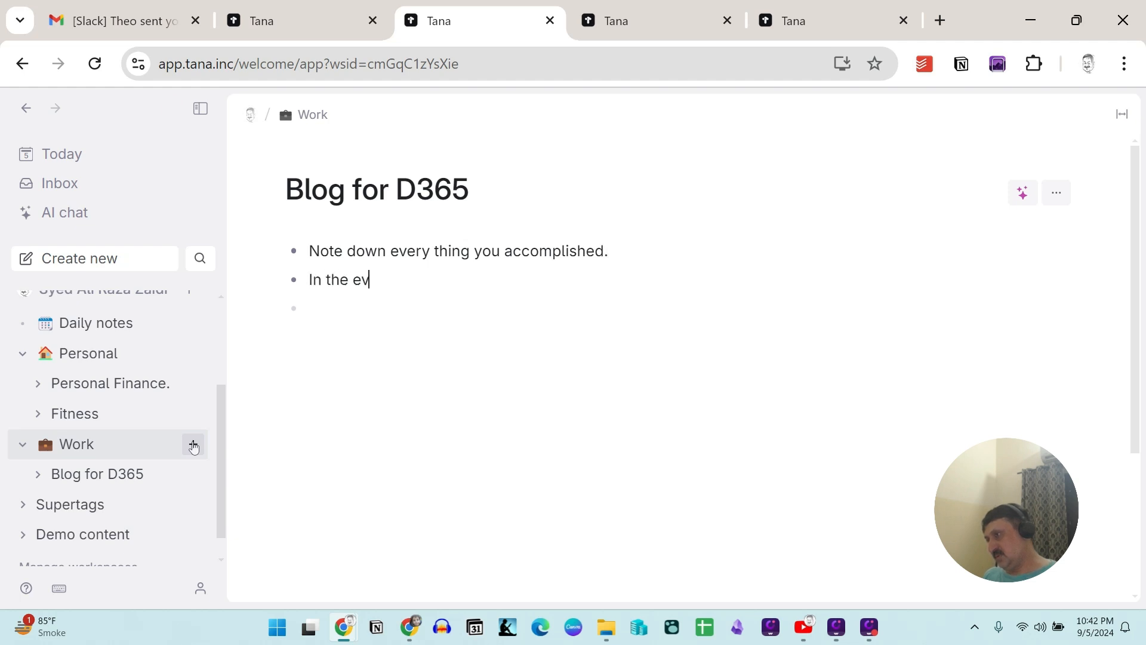
type("ening compi")
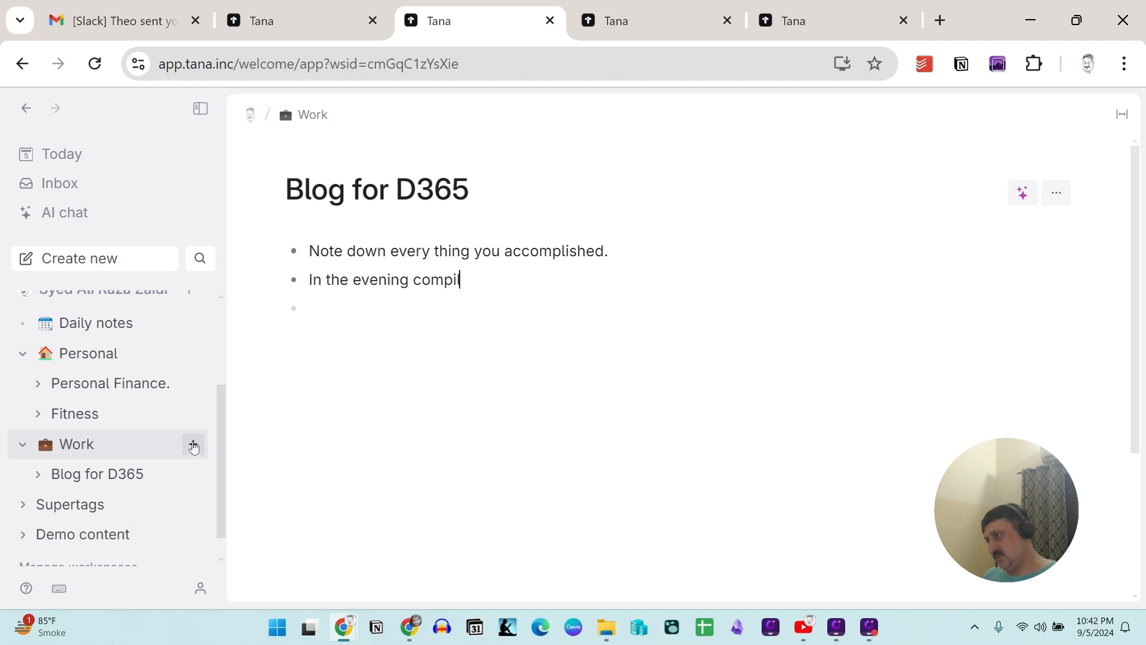
type("le and u")
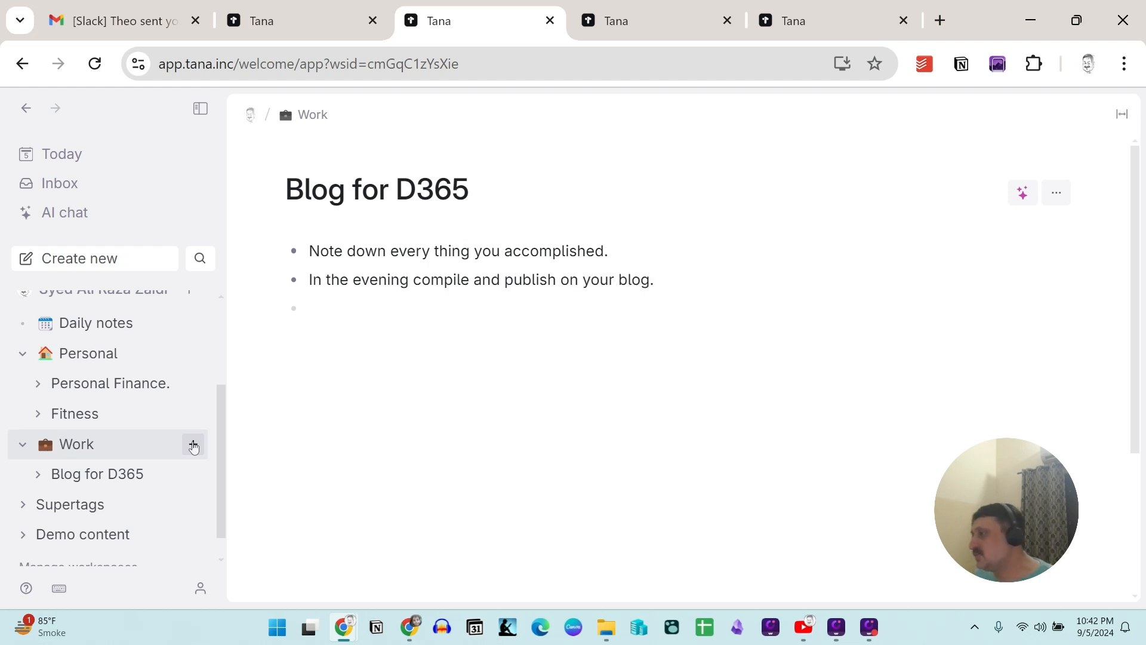
scroll(153, 468, "down", 1)
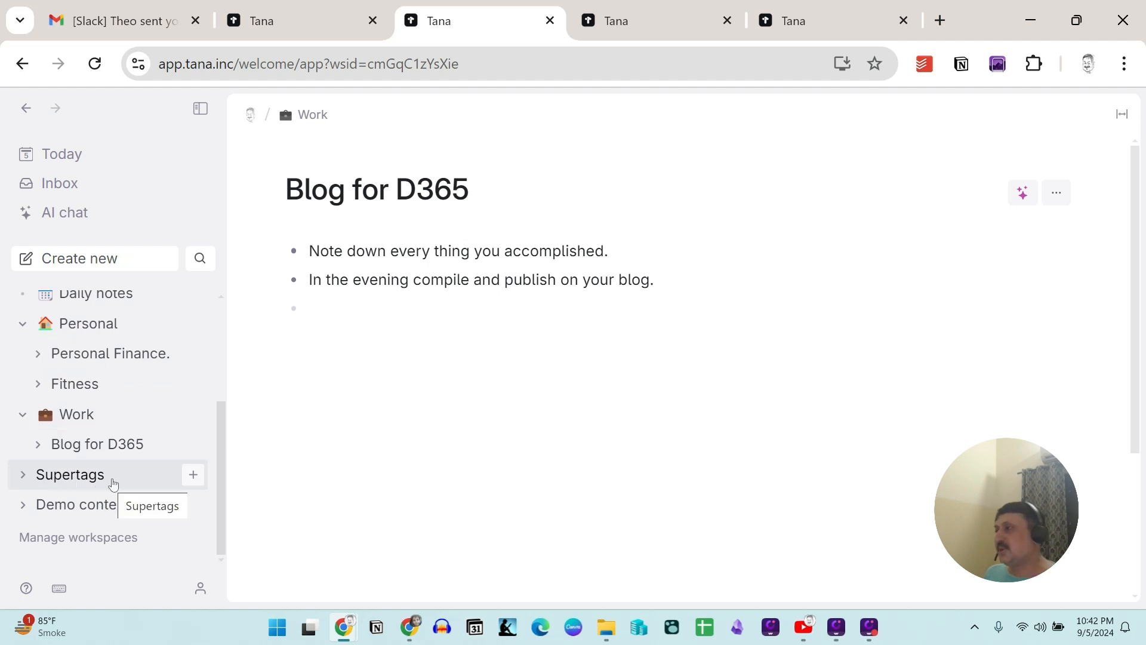
scroll(112, 481, "up", 3)
scroll(89, 379, "up", 2)
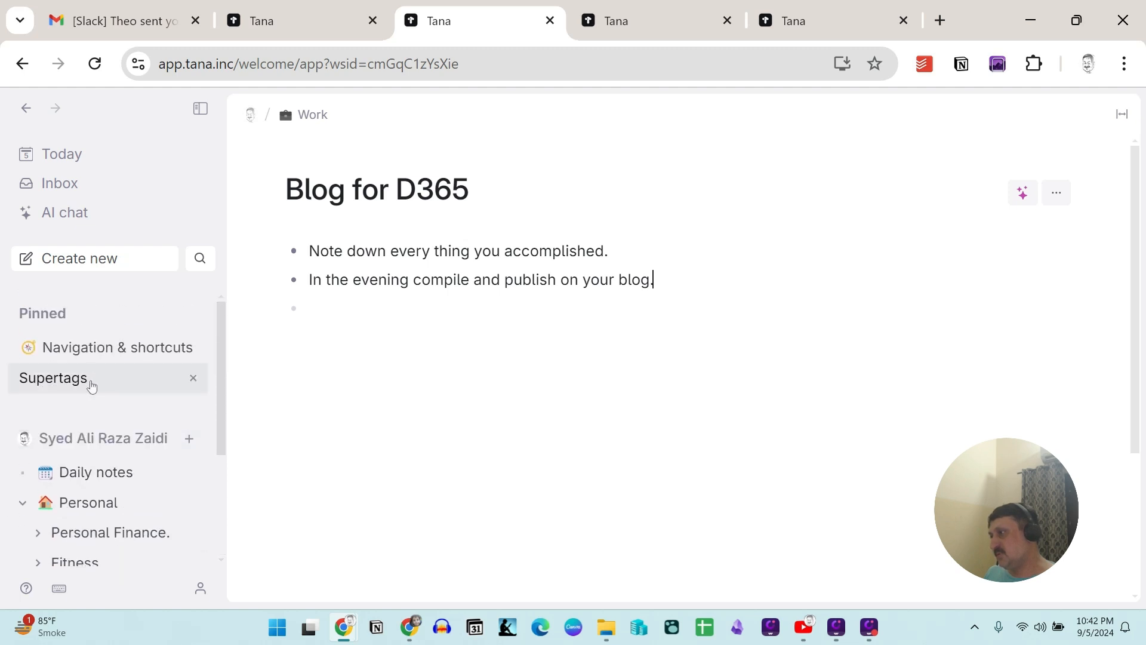
scroll(104, 391, "down", 5)
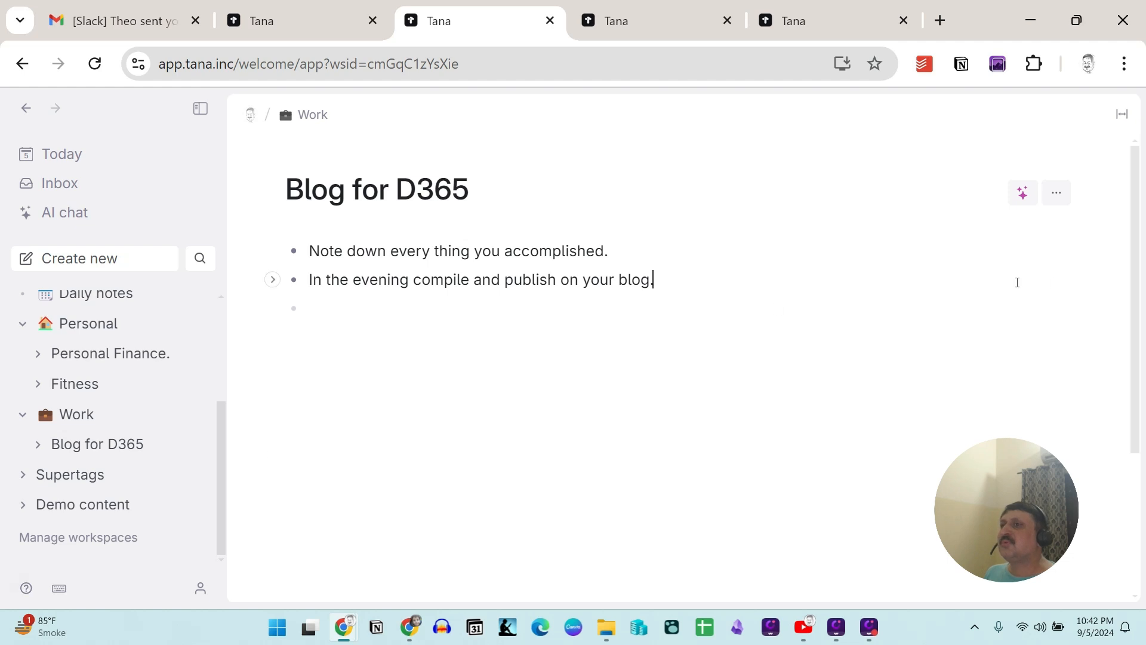
- Show the view options on the Blog for D365 page and open today's daily note
left_click(1057, 194)
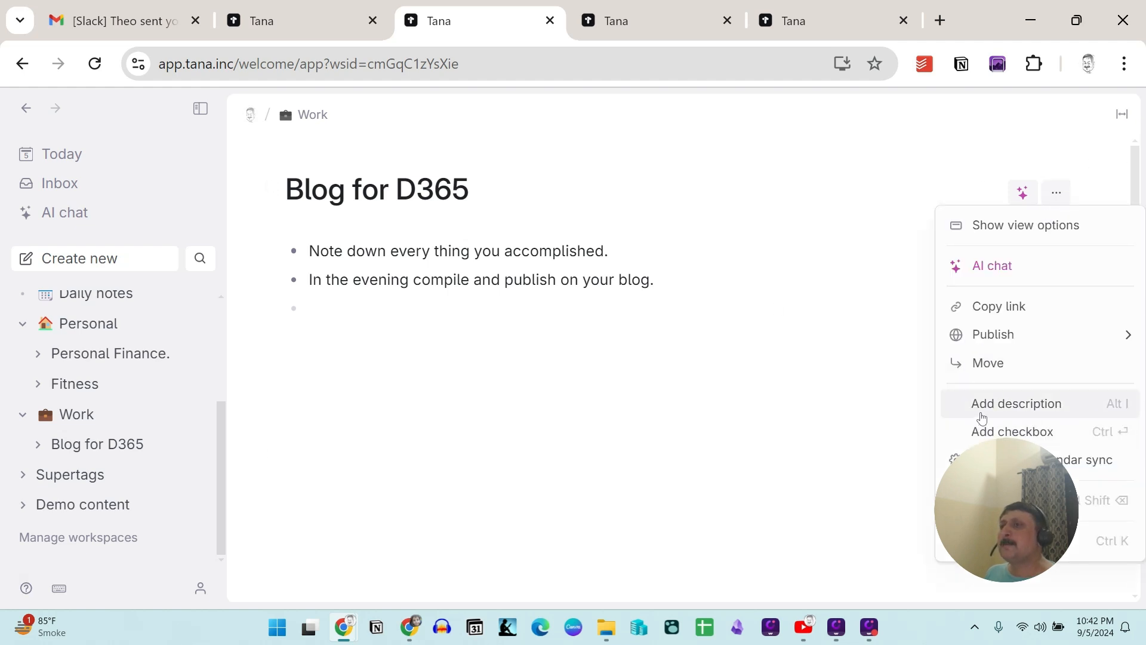
left_click(1084, 225)
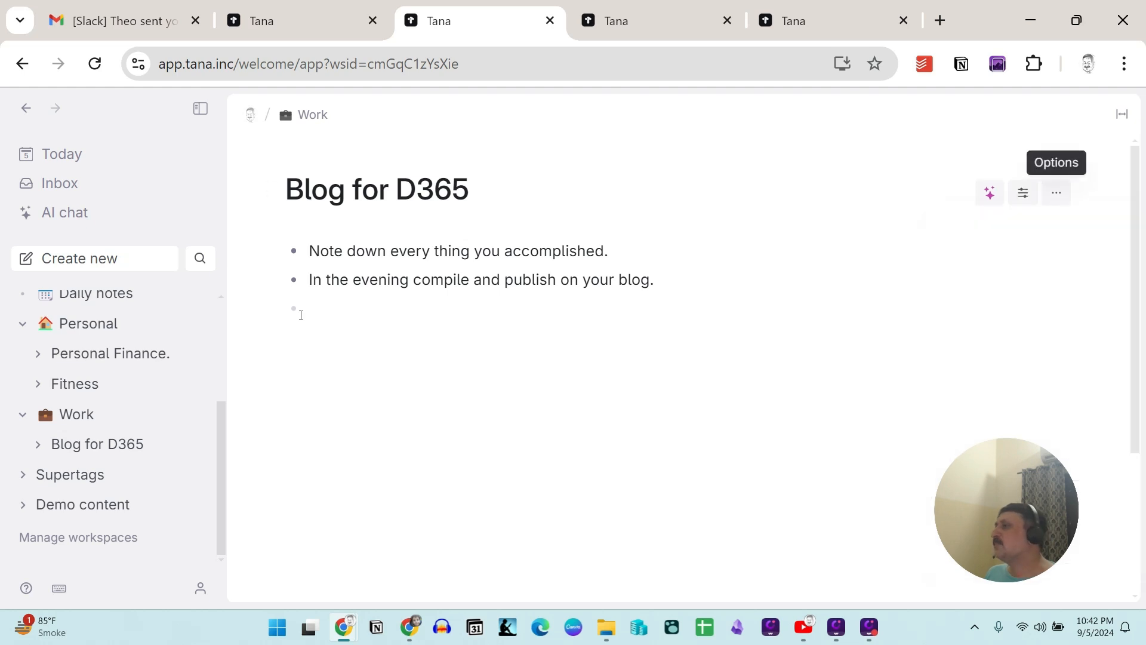
left_click(63, 155)
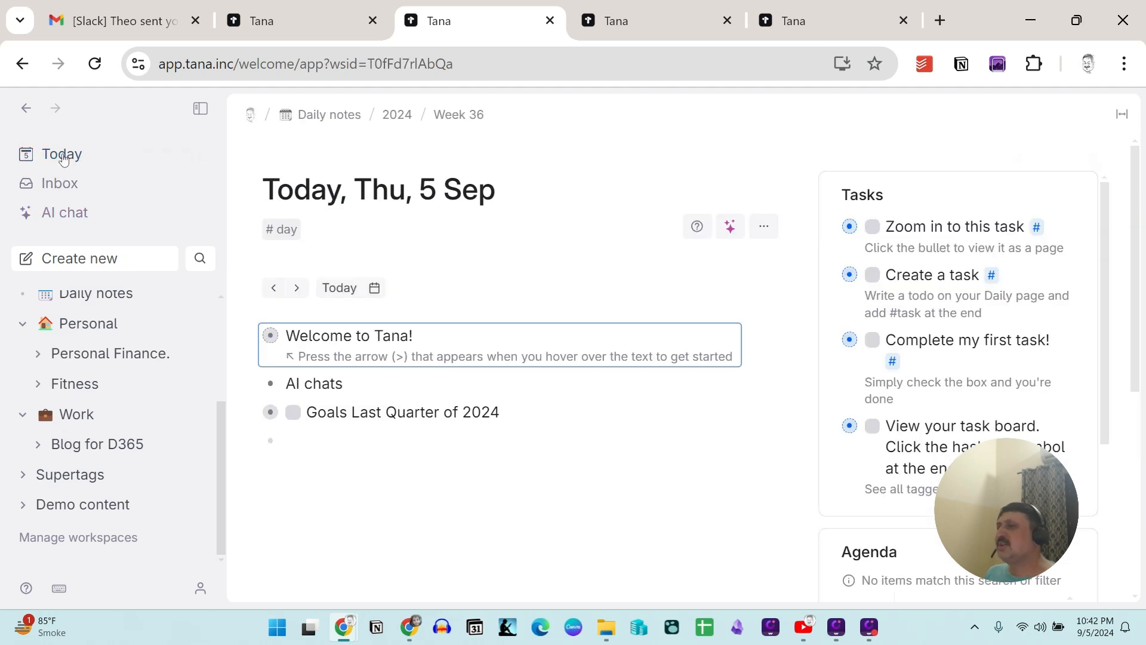
scroll(458, 365, "down", 6)
scroll(458, 365, "up", 6)
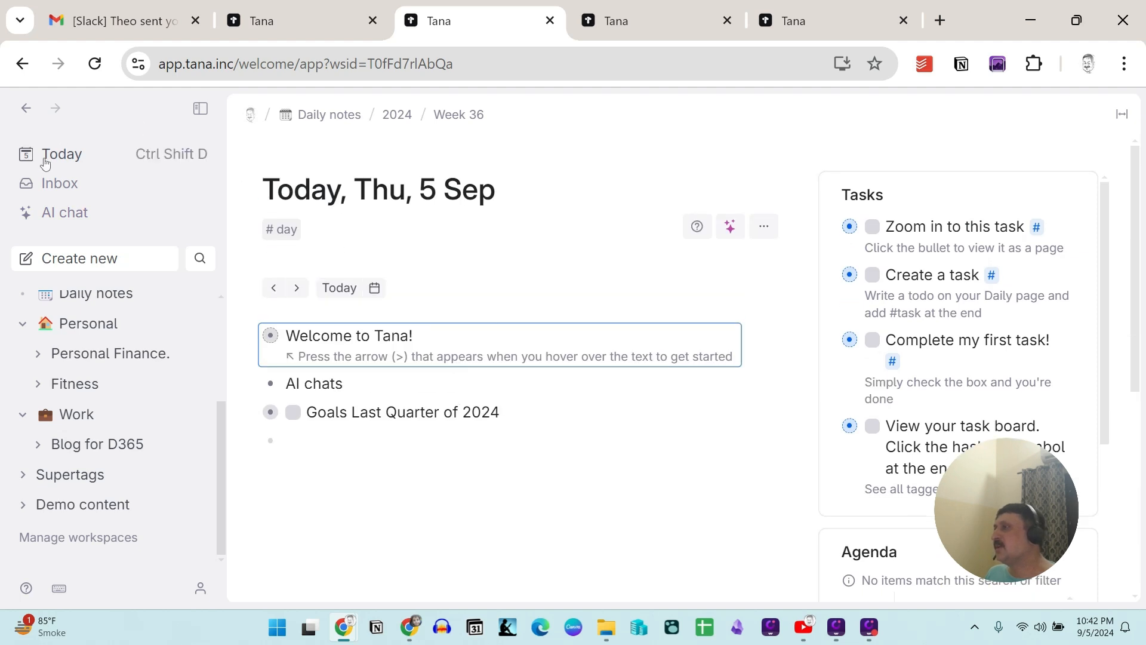
- Expand Demo content and look through its page of items pre-installed by Tana
left_click(90, 505)
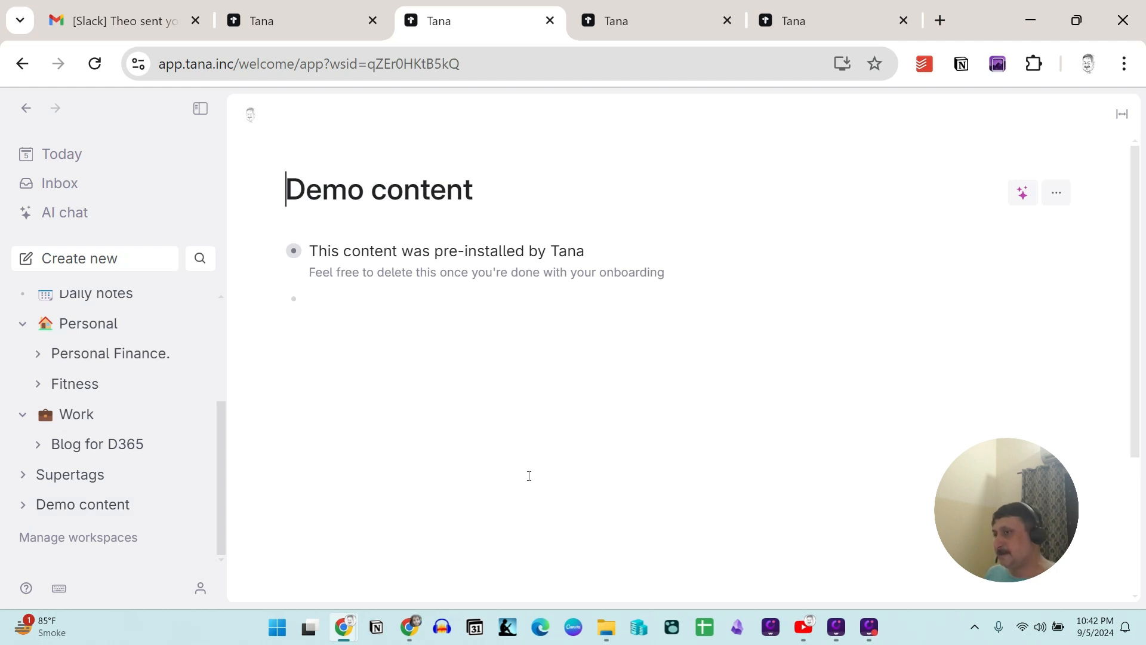
left_click(23, 504)
scroll(143, 514, "down", 1)
left_click(137, 506)
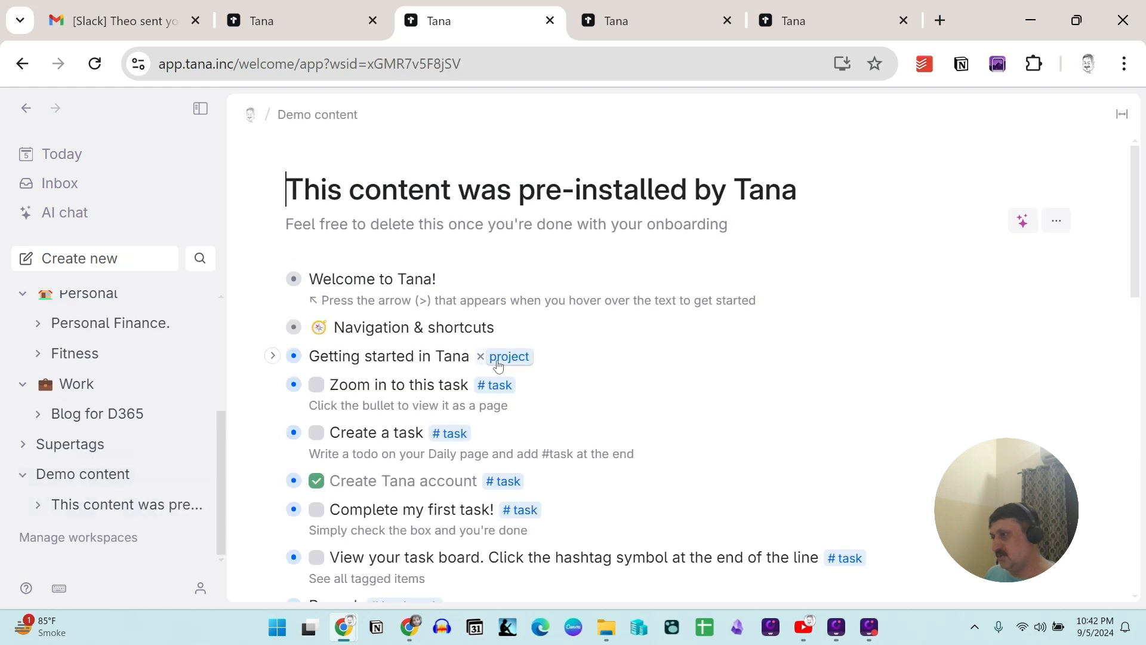
scroll(542, 400, "down", 8)
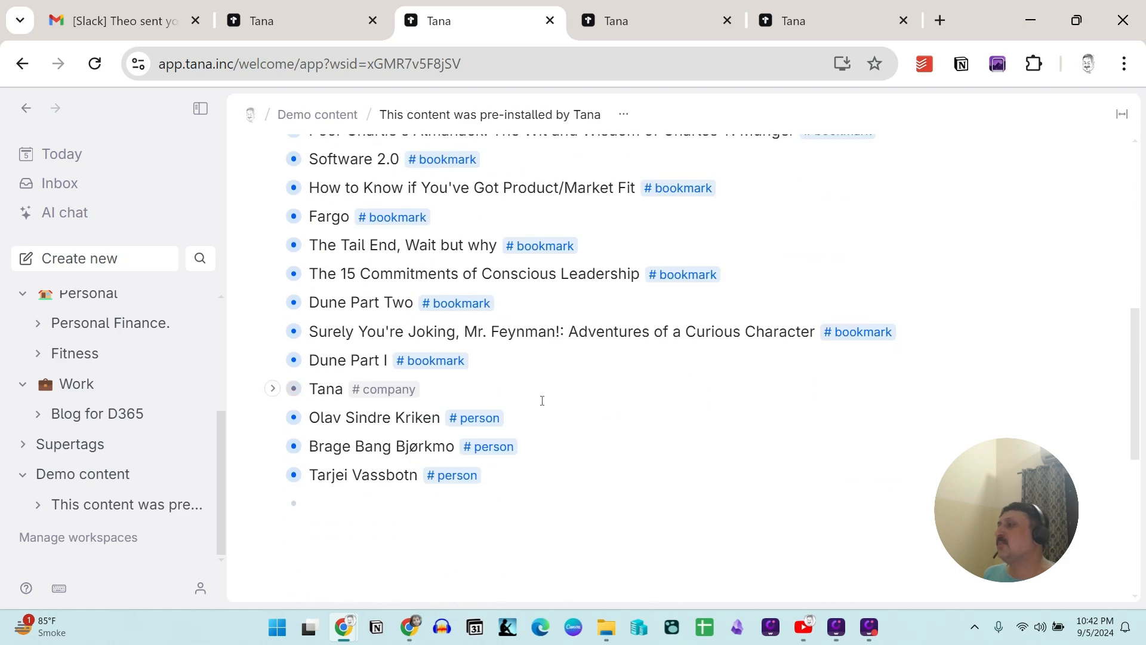
scroll(542, 400, "up", 8)
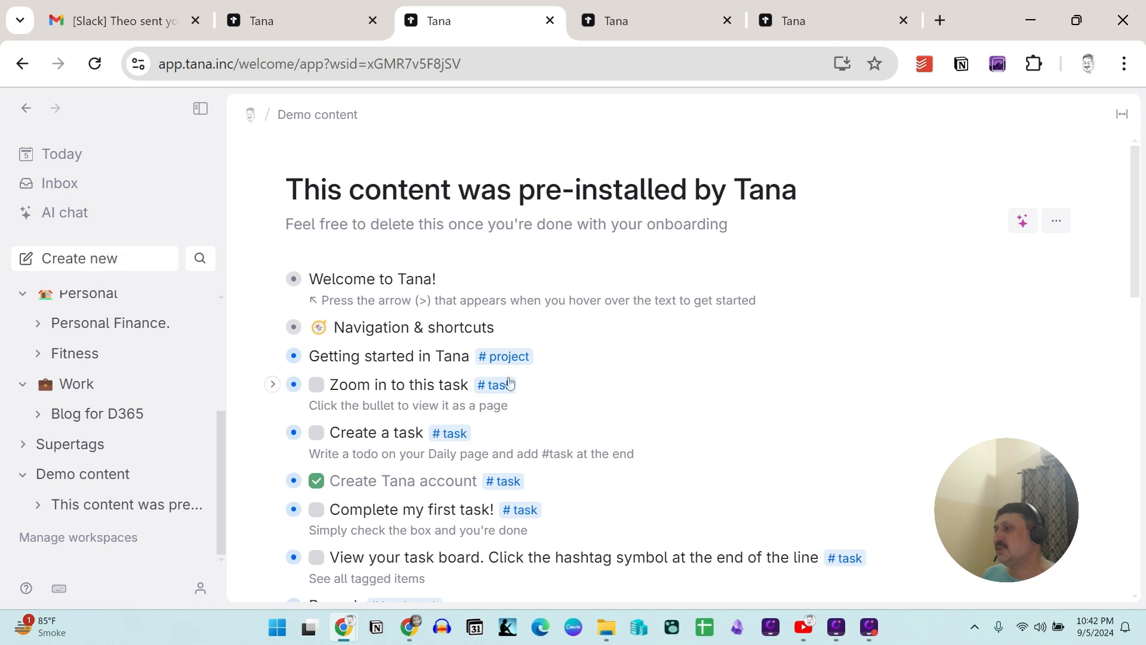
- Show the list of keyboard shortcuts and look through the navigating and editing sections
left_click(60, 589)
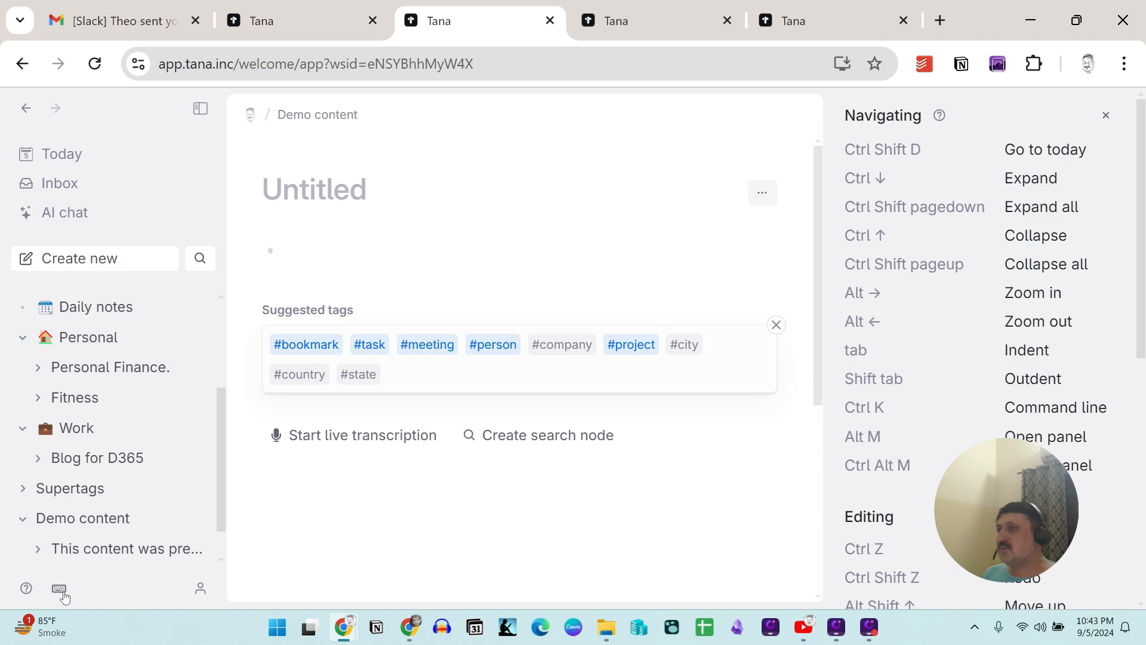
scroll(907, 337, "down", 8)
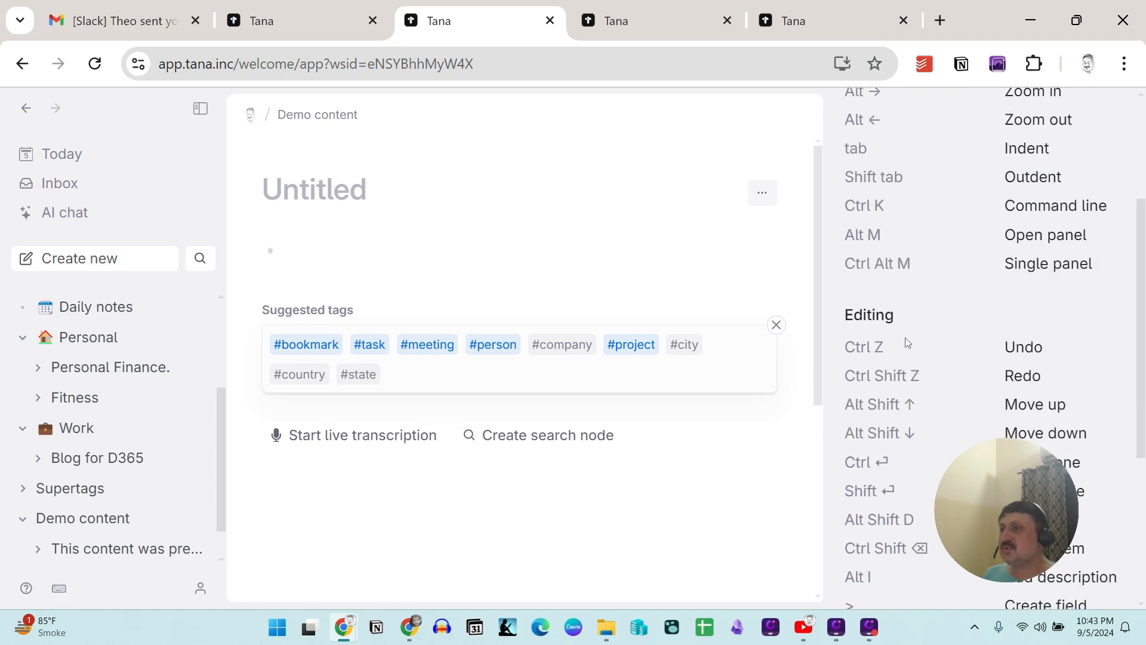
scroll(908, 348, "up", 8)
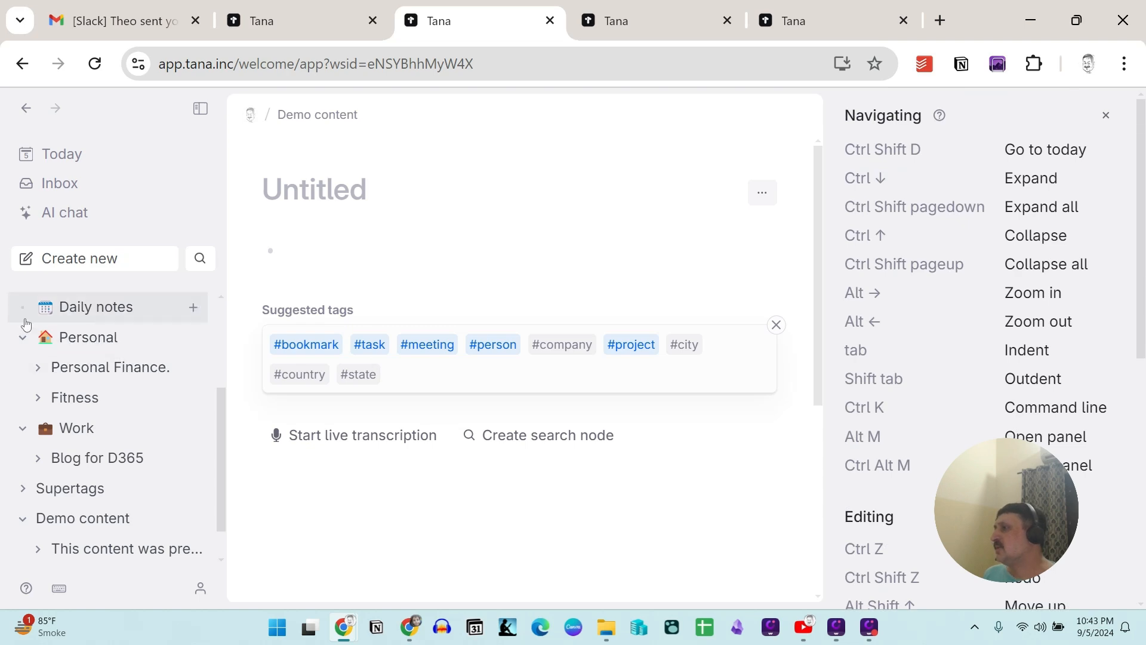
- Open today's page from Daily notes and review its bullets, Tasks and Agenda sections
left_click(81, 311)
scroll(454, 474, "down", 6)
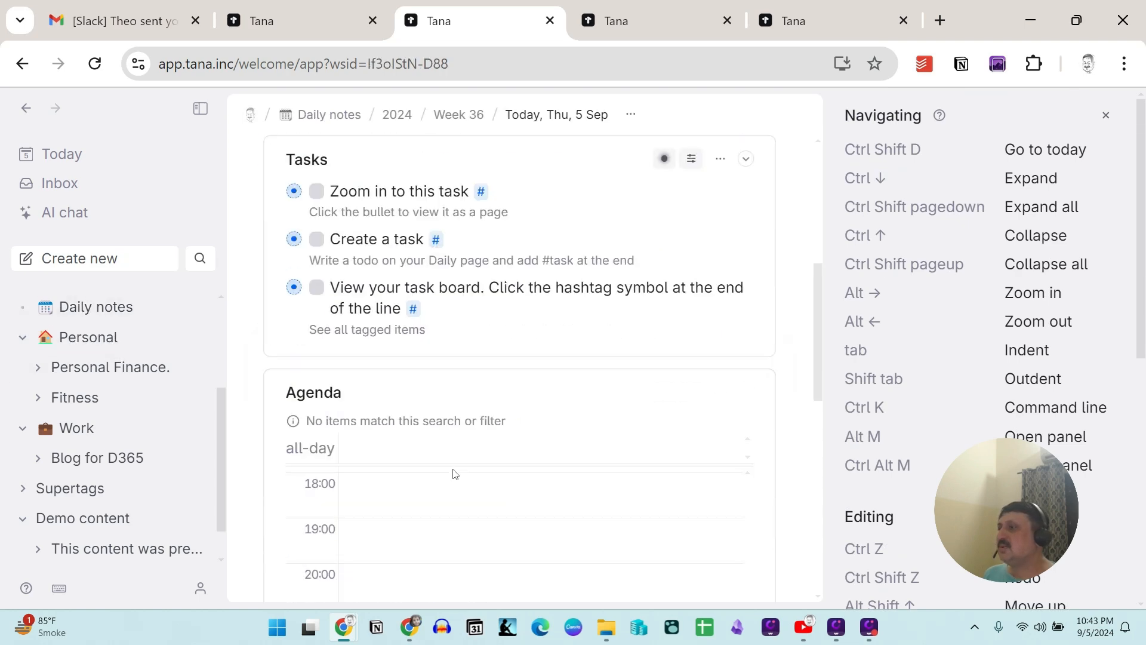
scroll(453, 474, "up", 10)
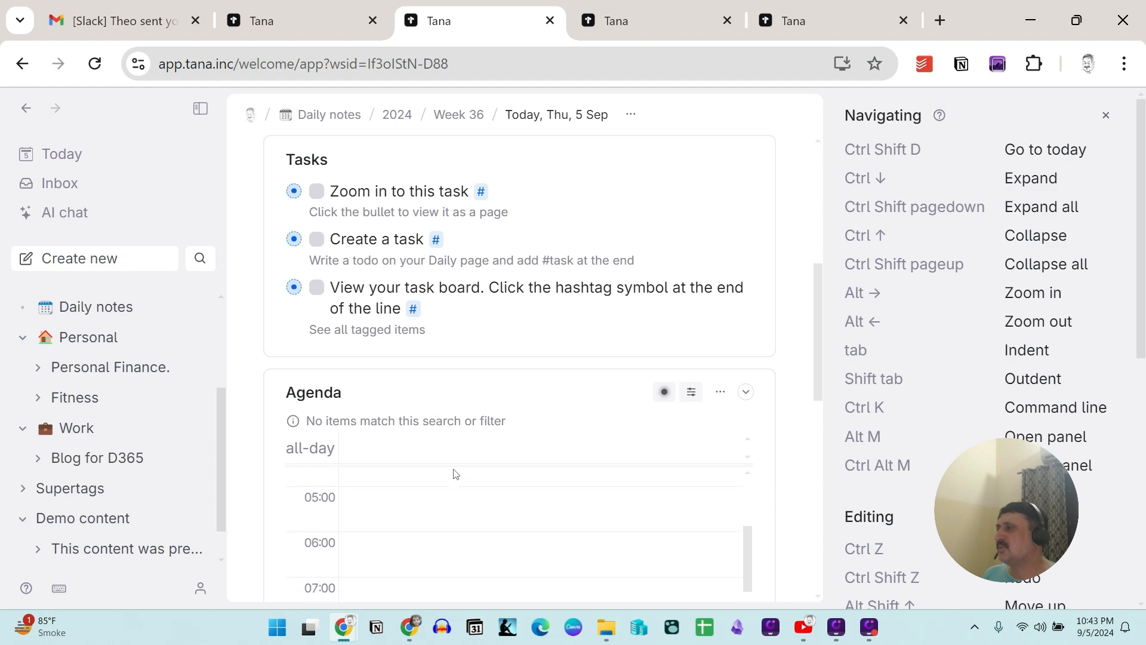
scroll(477, 372, "up", 2)
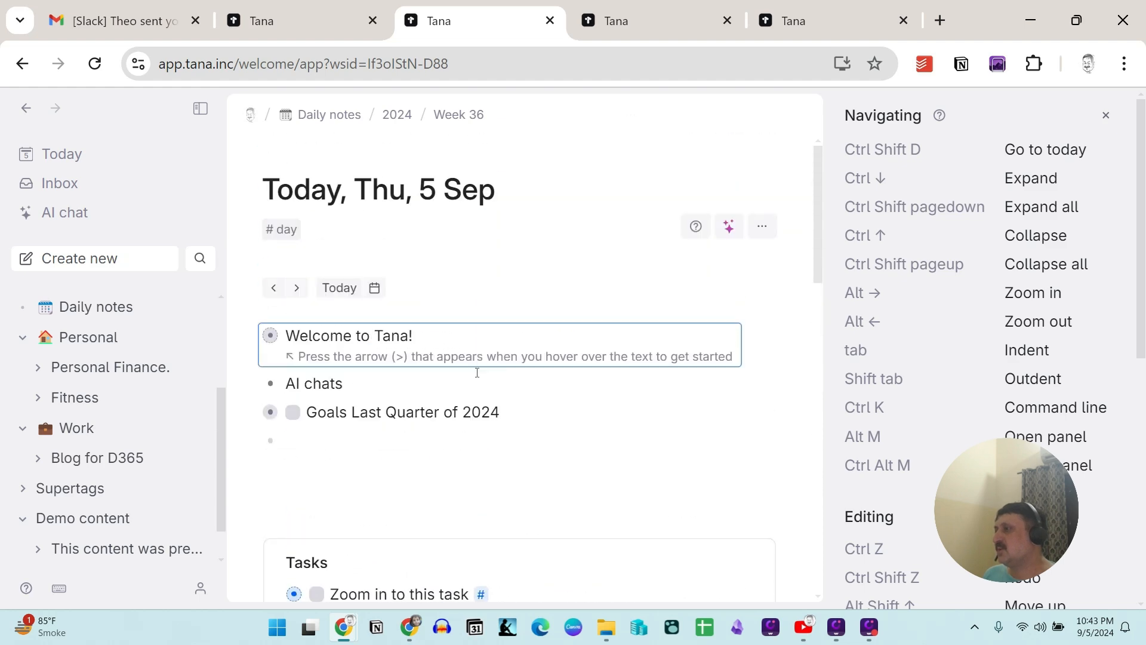
scroll(474, 372, "down", 10)
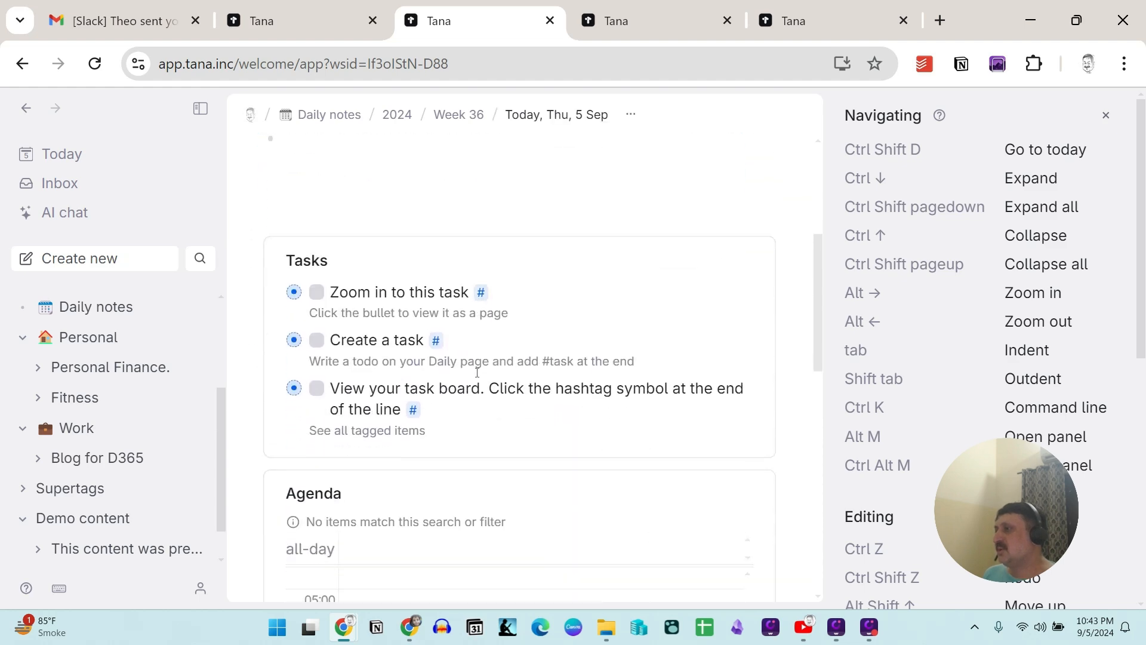
scroll(472, 371, "down", 8)
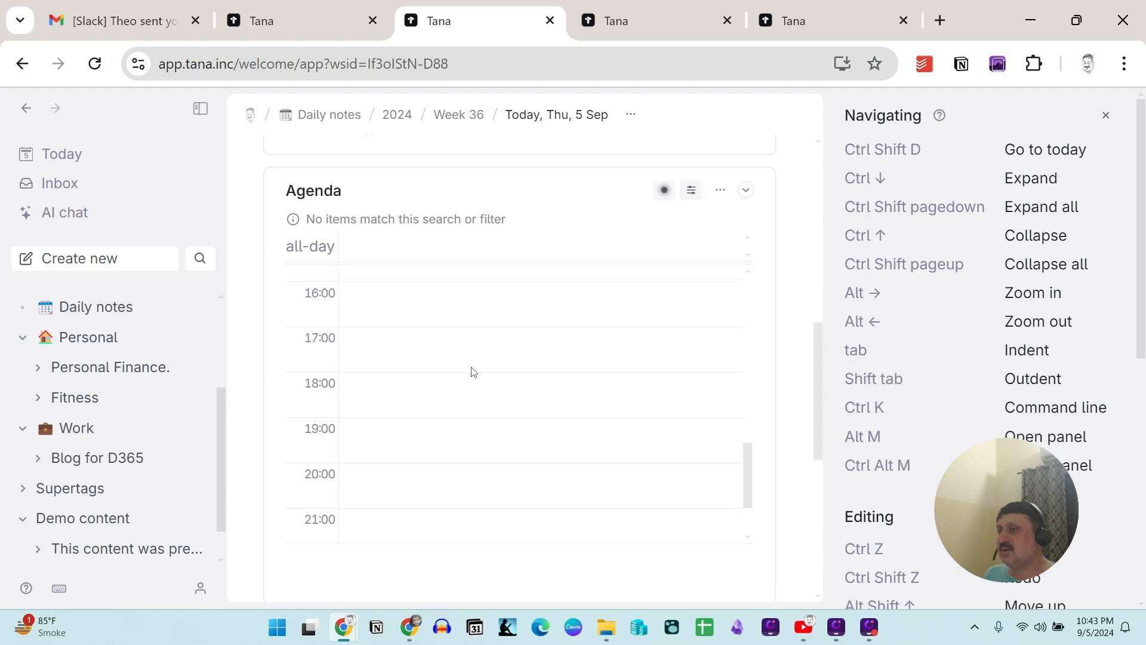
scroll(481, 376, "up", 12)
scroll(488, 379, "up", 6)
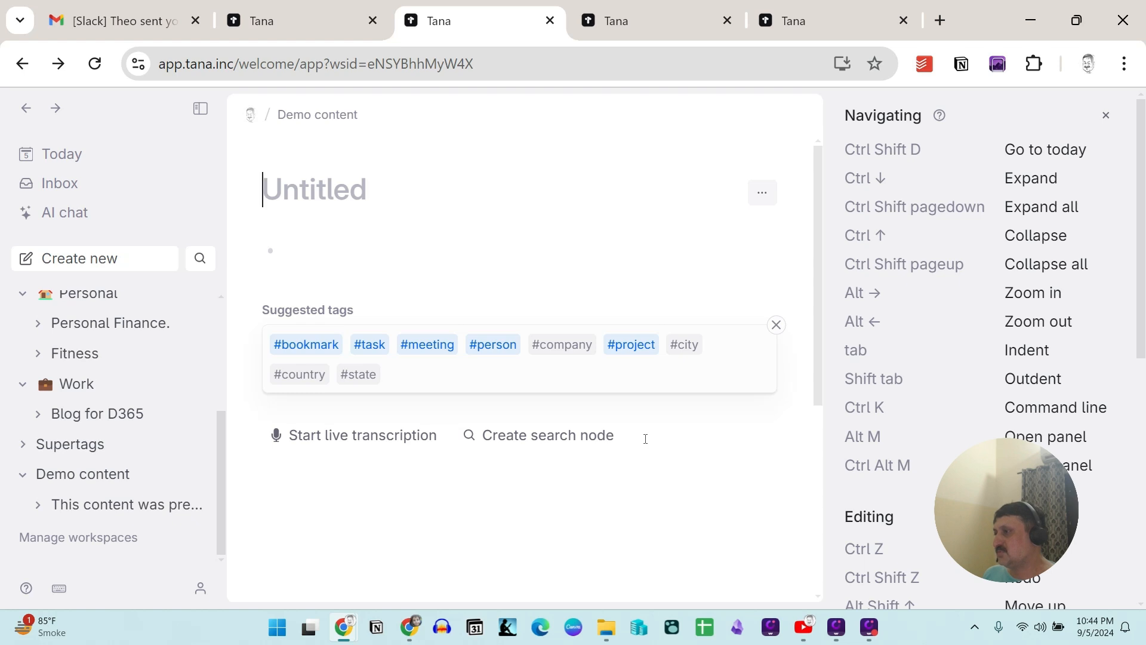
- Start a live transcription on the untitled page under Demo content, allowing microphone access, and stop it
left_click(347, 442)
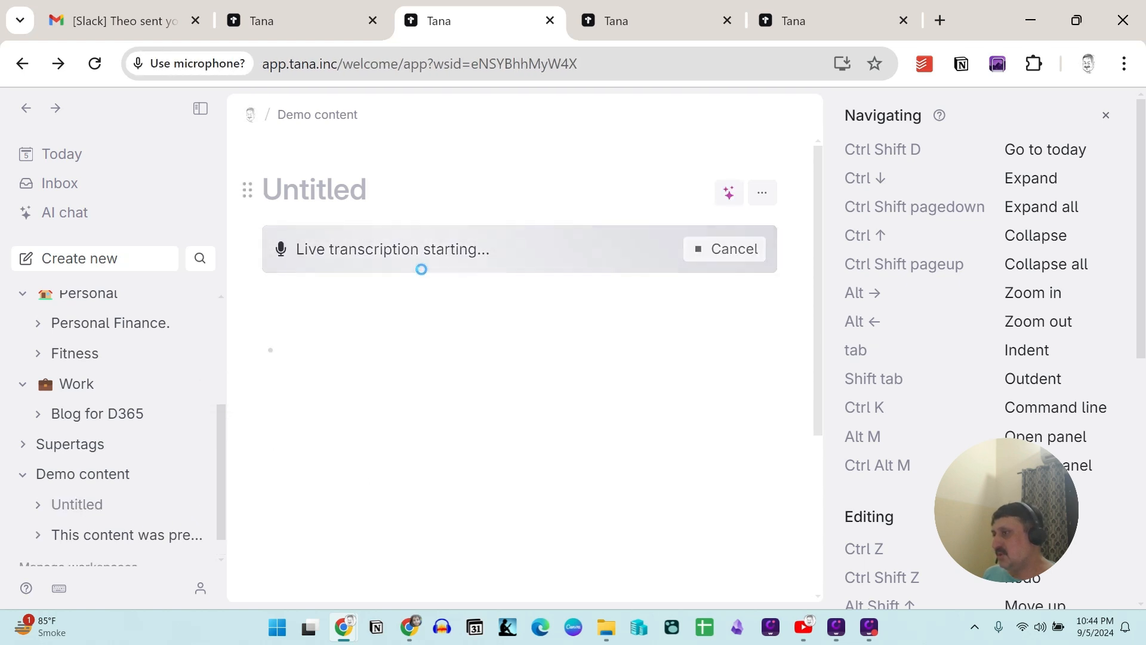
left_click(317, 201)
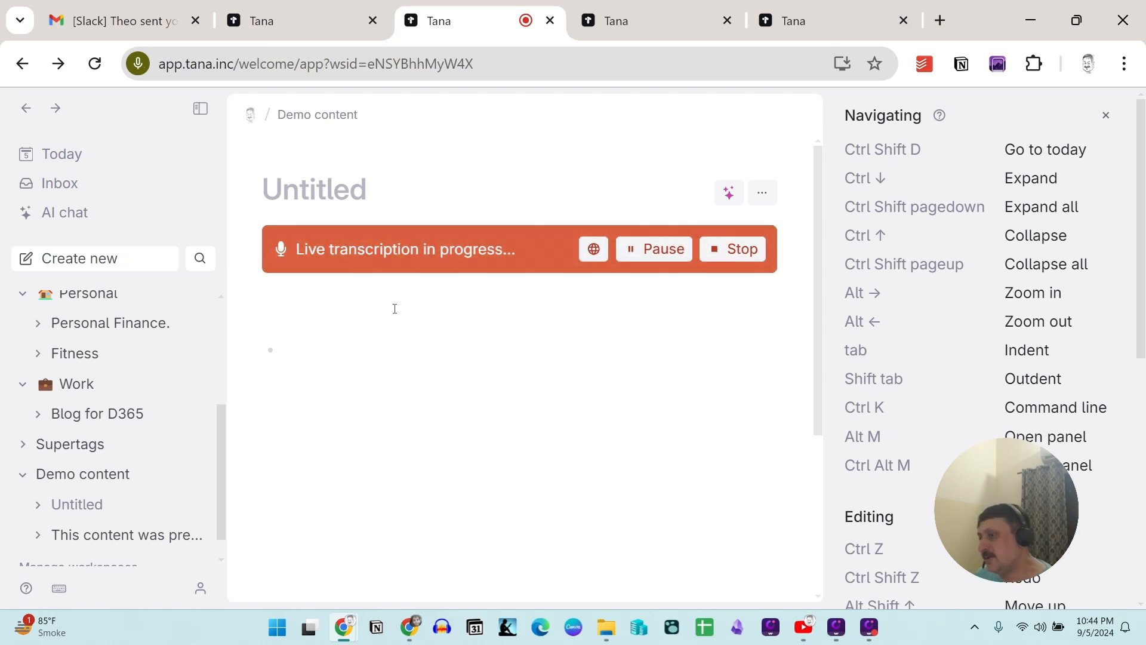
left_click(736, 249)
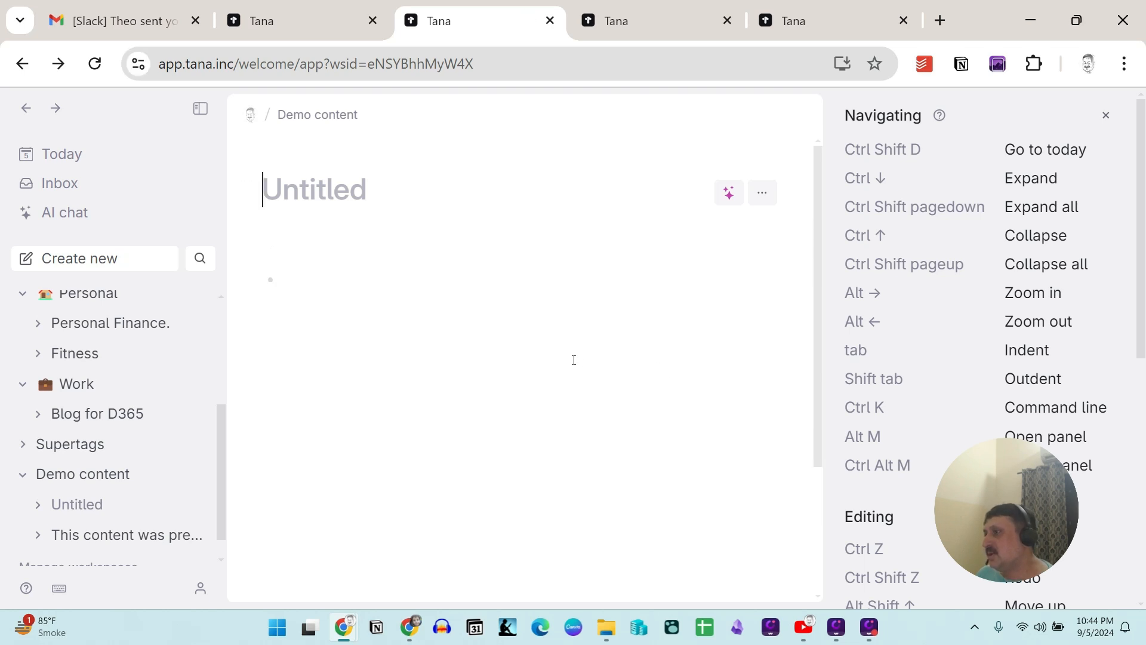
- Ask "graph view" in a new AI chat and have the AI continue writing its answer
scroll(54, 297, "up", 4)
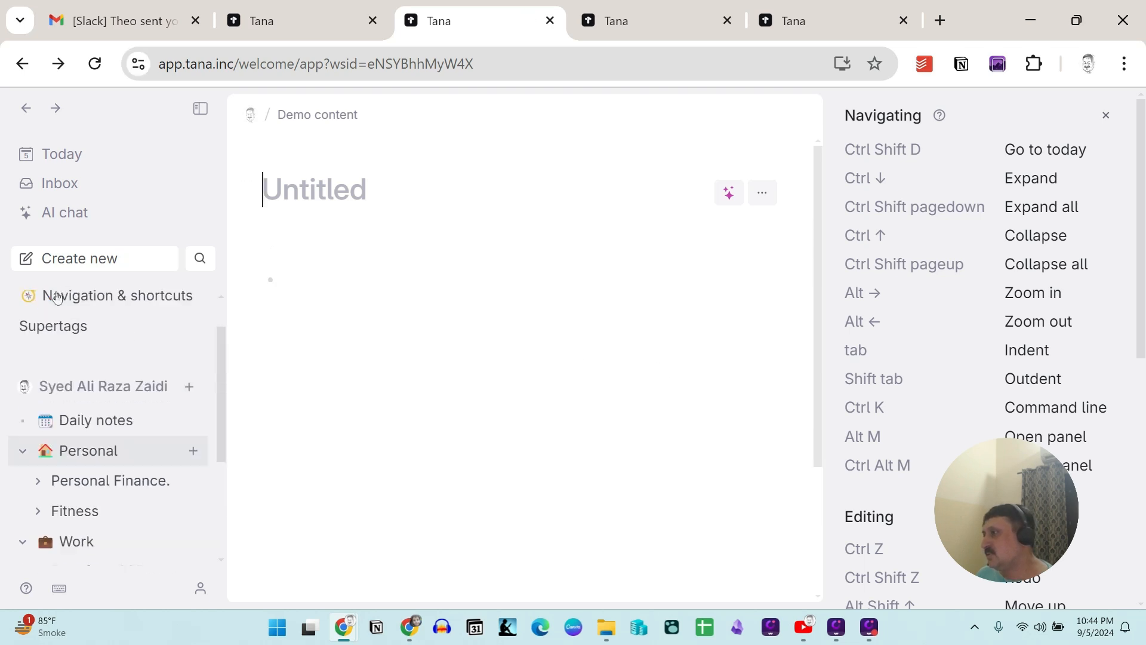
left_click(74, 216)
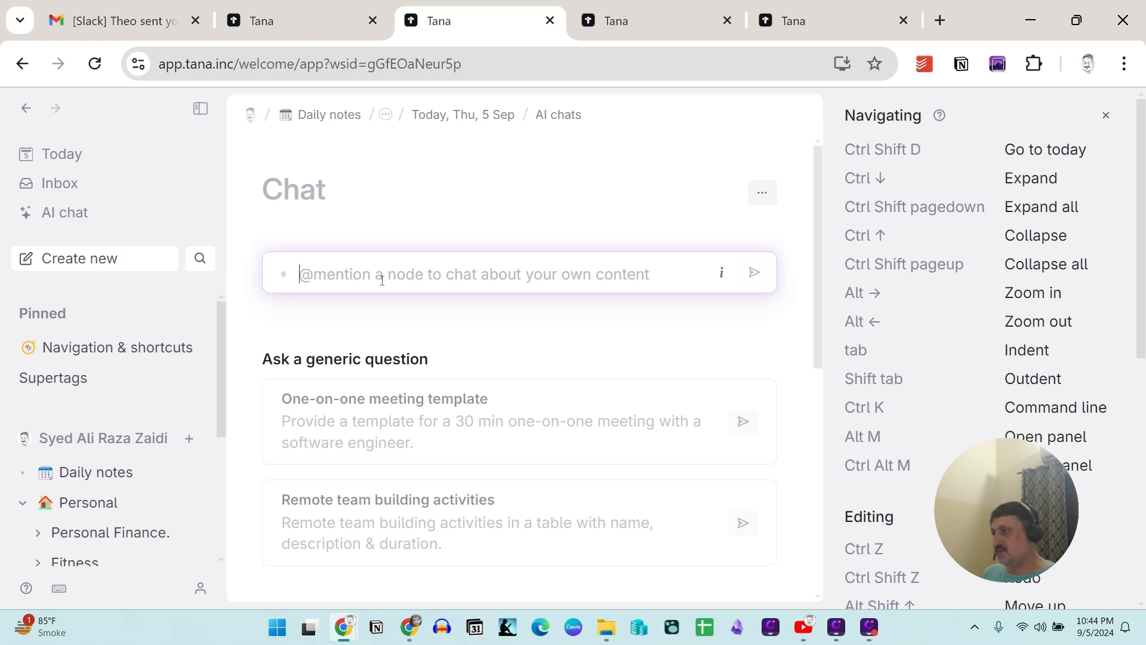
type("grap")
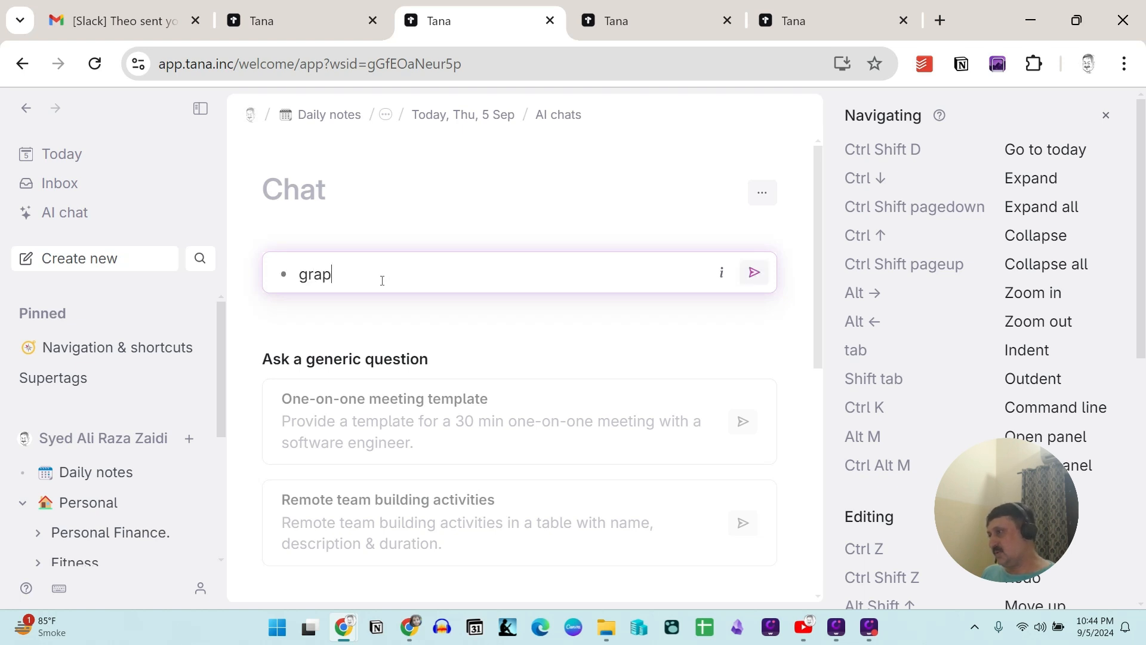
type("h view")
key("Return")
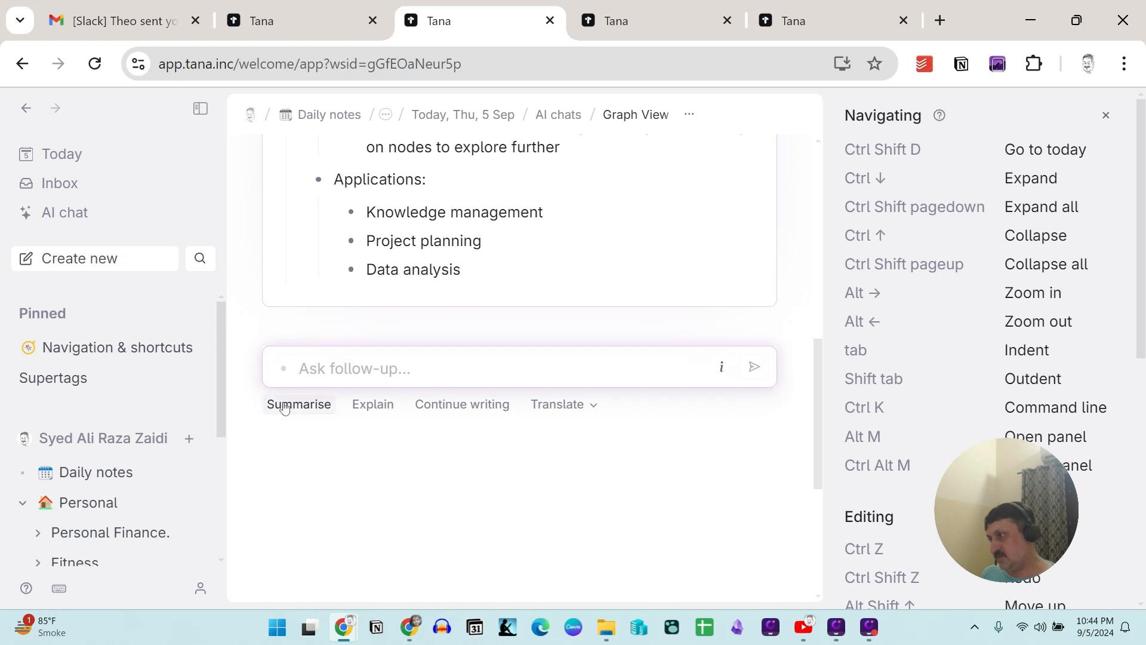
left_click(450, 412)
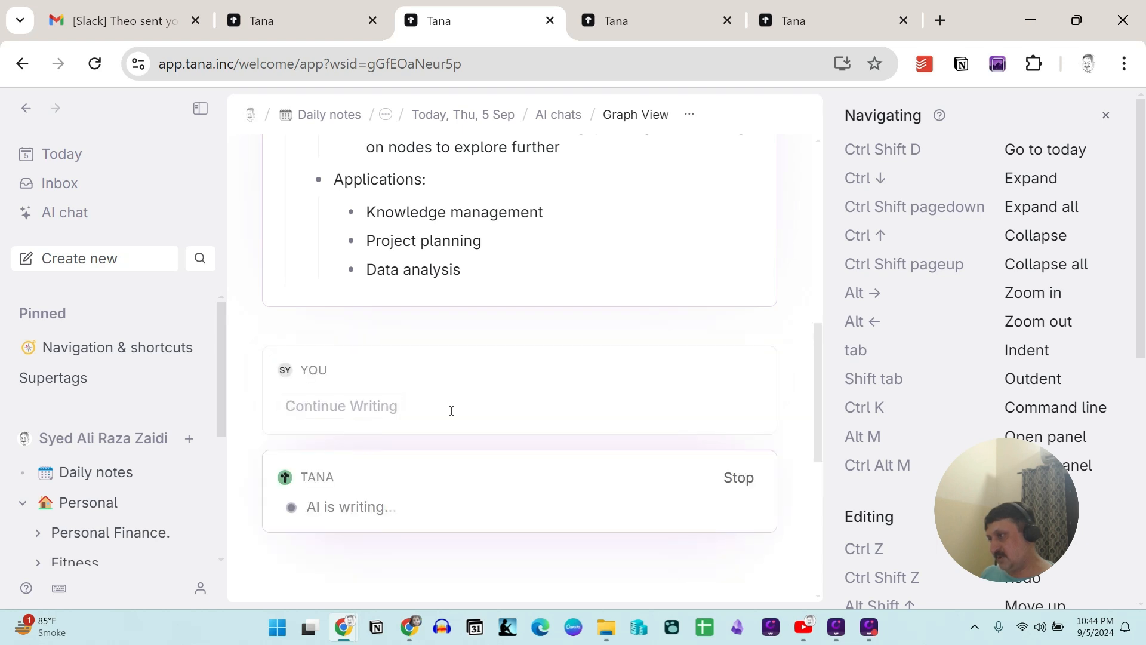
- Read through the AI's answers about the graph view, including its uses, features and applications
scroll(451, 411, "down", 3)
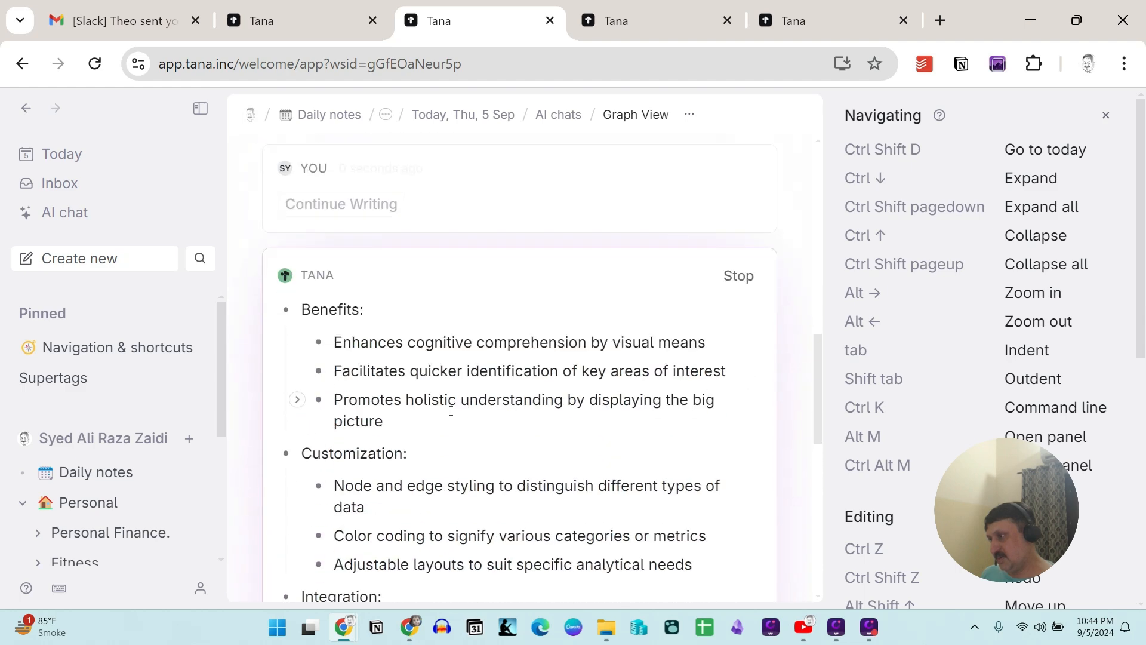
scroll(451, 408, "up", 10)
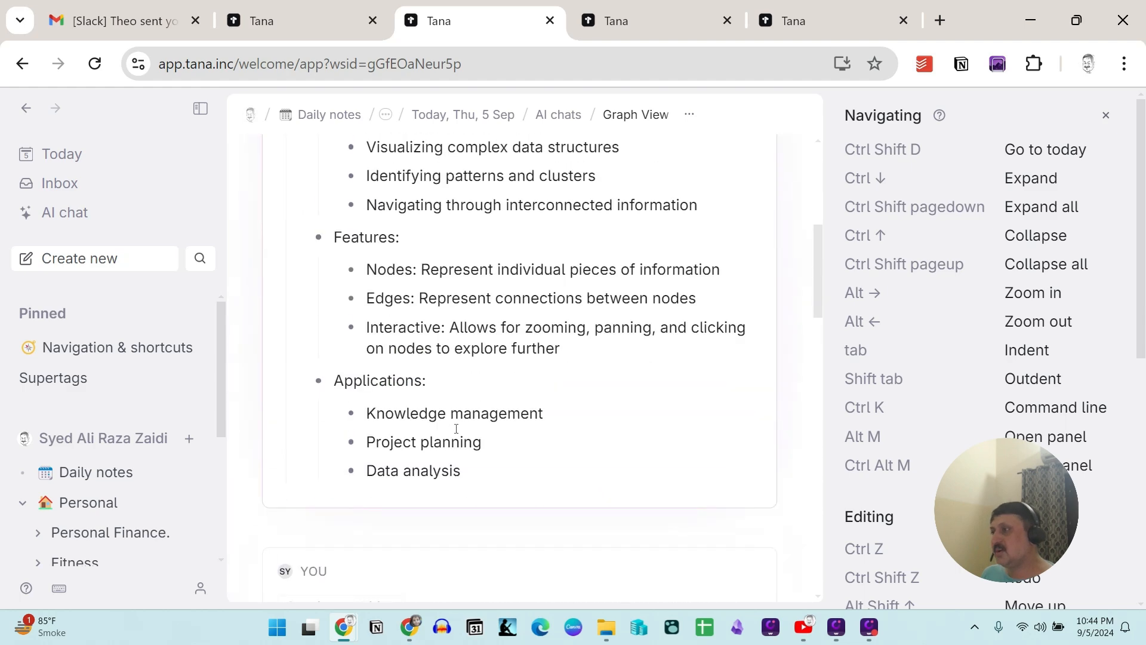
scroll(456, 430, "down", 5)
scroll(456, 430, "up", 6)
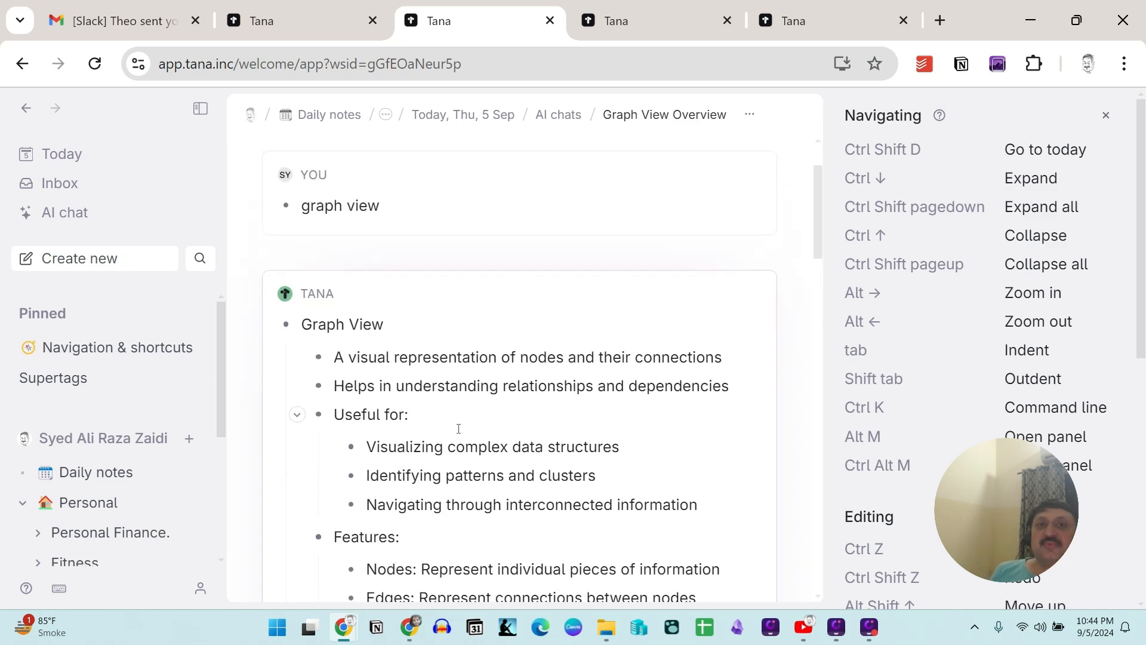
scroll(391, 354, "down", 2)
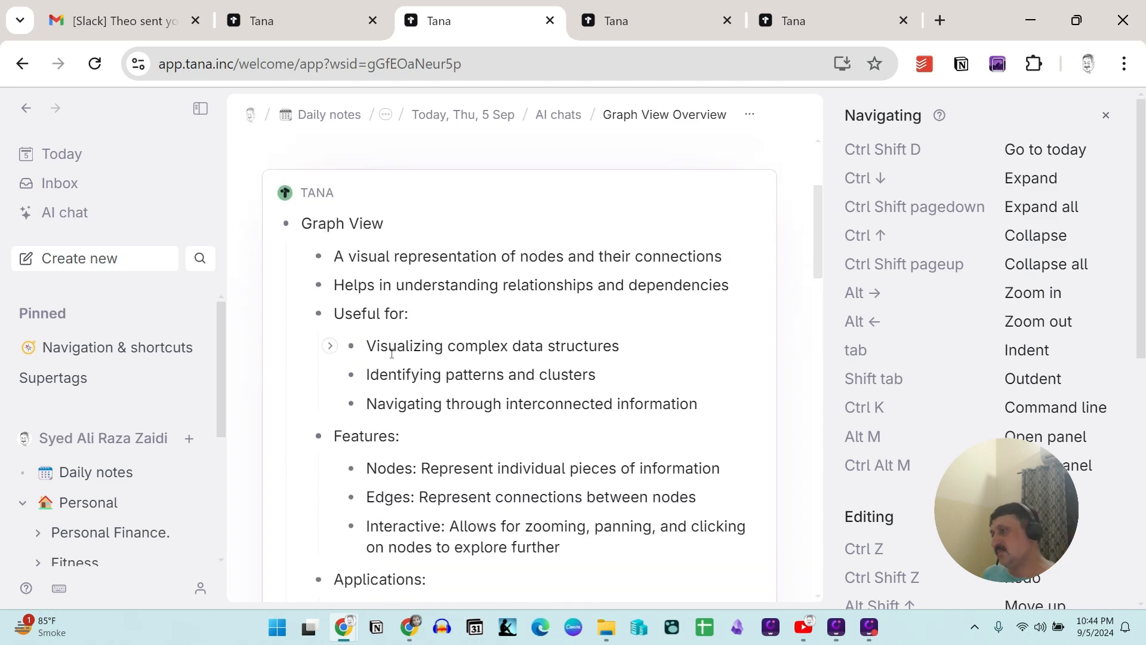
scroll(392, 353, "down", 4)
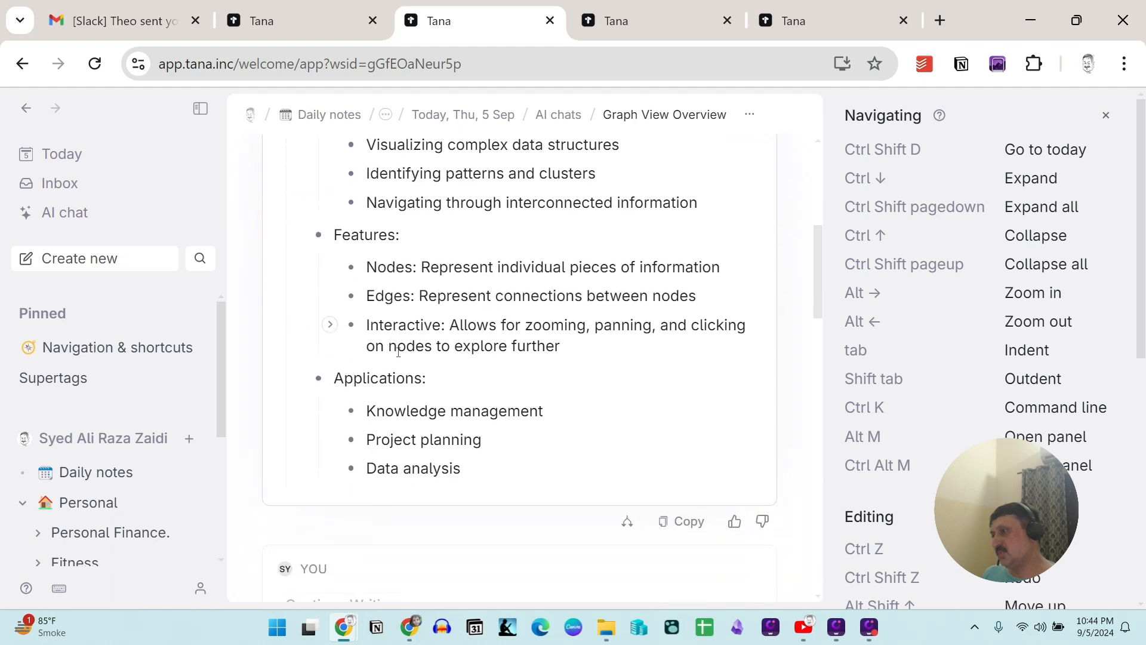
scroll(399, 352, "up", 8)
scroll(399, 352, "down", 4)
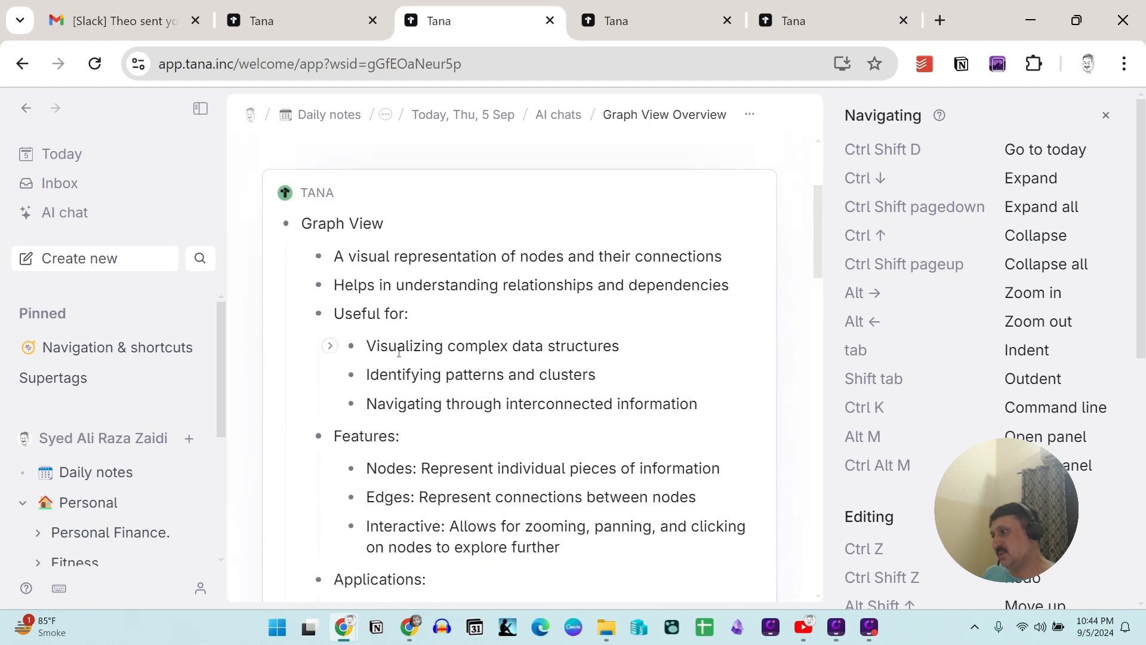
scroll(398, 352, "up", 4)
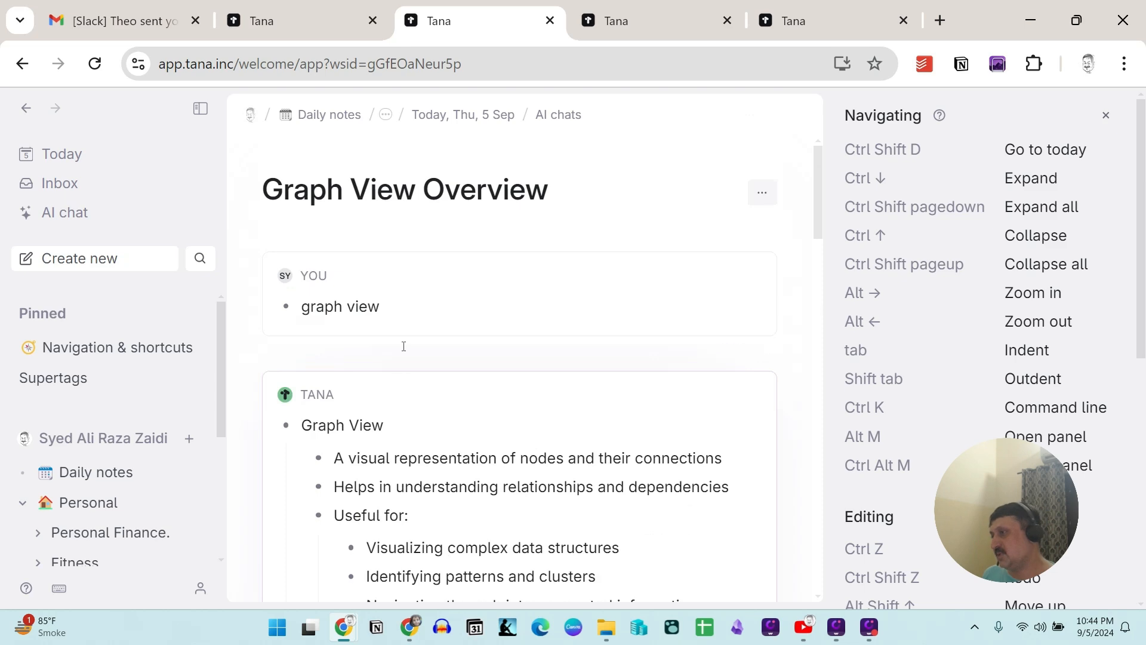
scroll(404, 346, "down", 2)
scroll(404, 386, "up", 3)
scroll(404, 386, "down", 2)
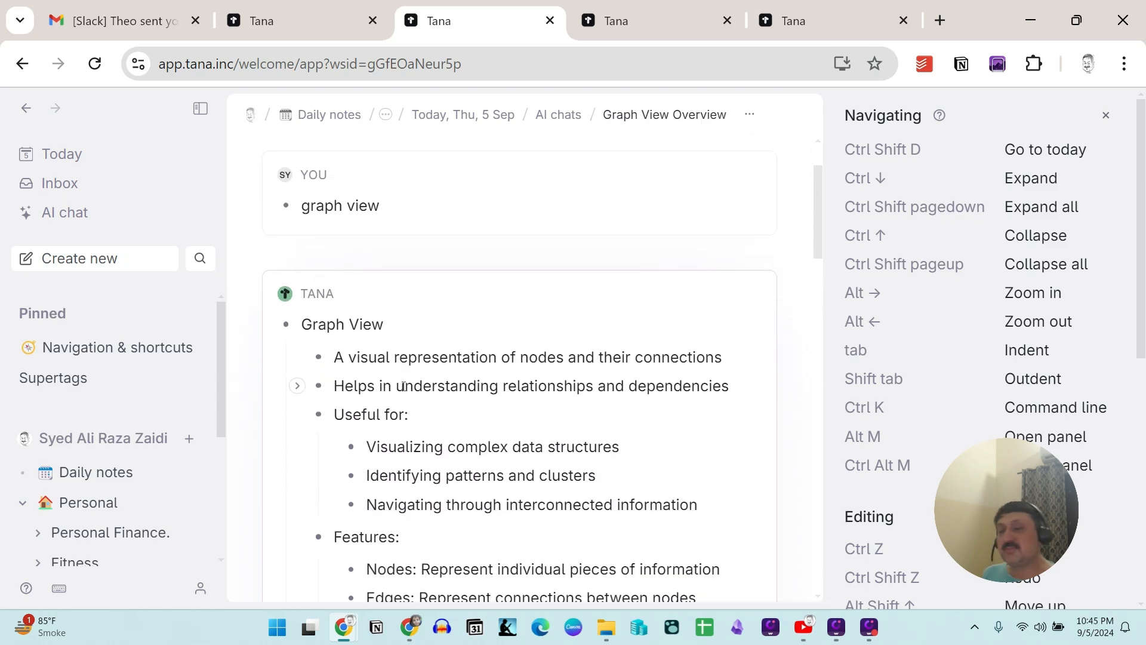
scroll(404, 379, "up", 2)
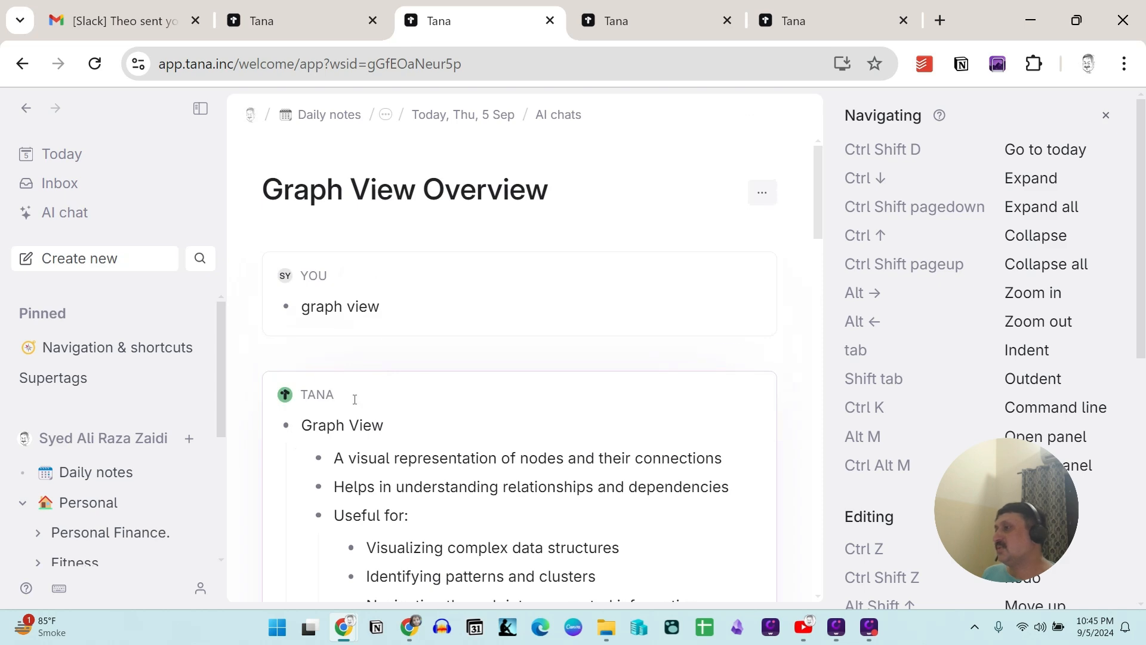
scroll(409, 404, "down", 5)
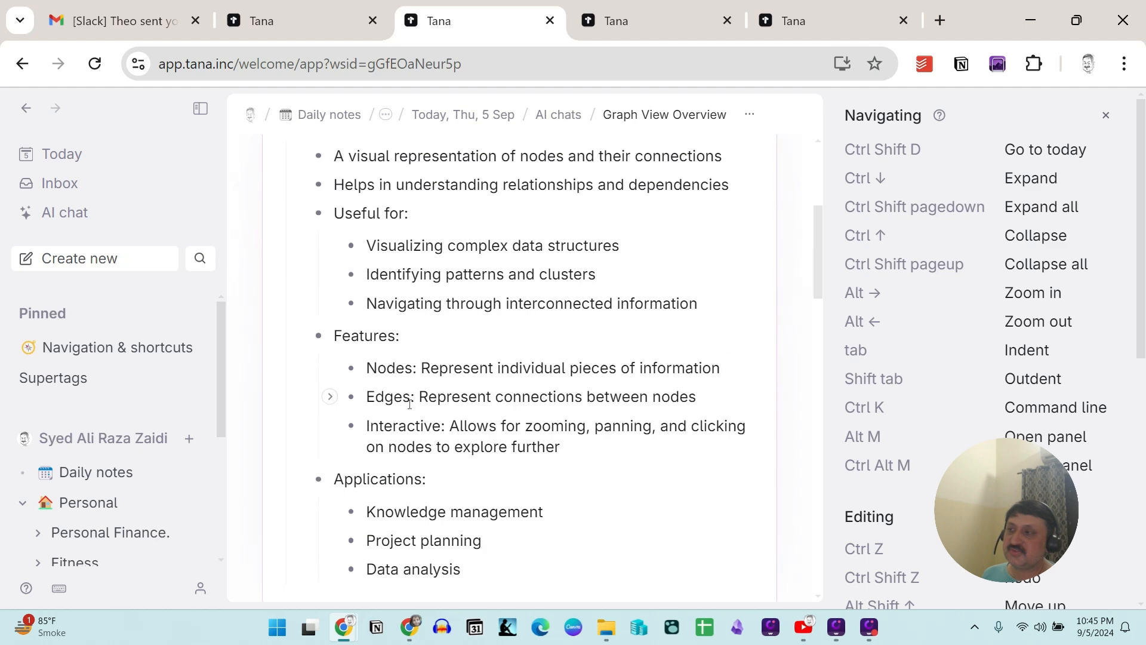
scroll(410, 404, "down", 3)
scroll(401, 418, "up", 8)
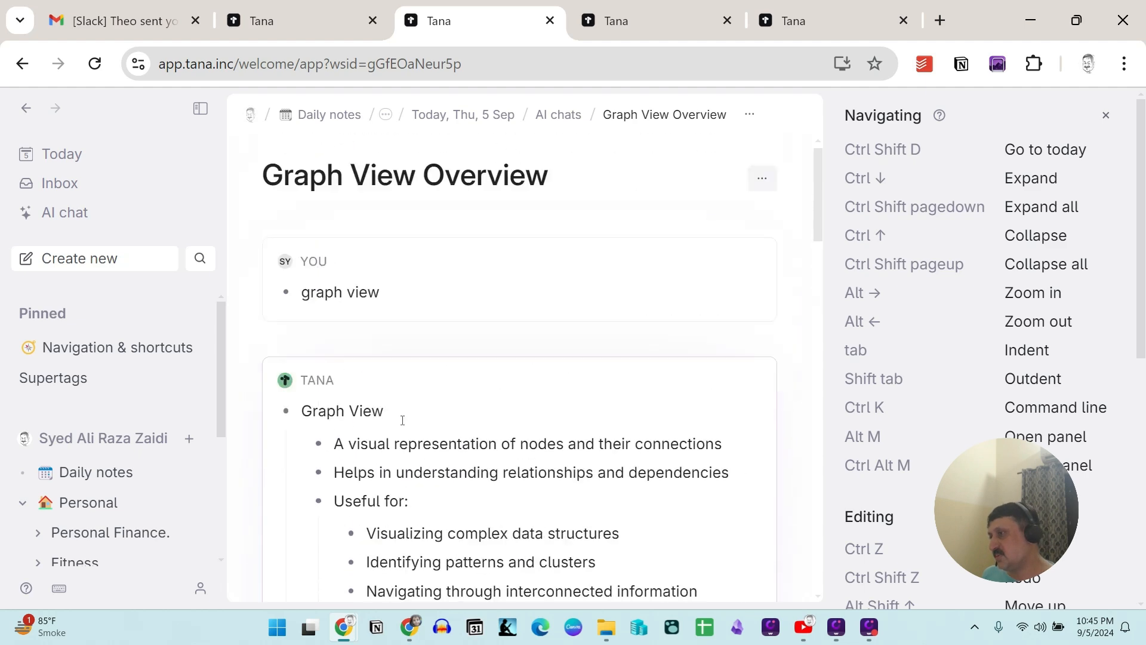
scroll(402, 417, "down", 11)
scroll(408, 417, "up", 10)
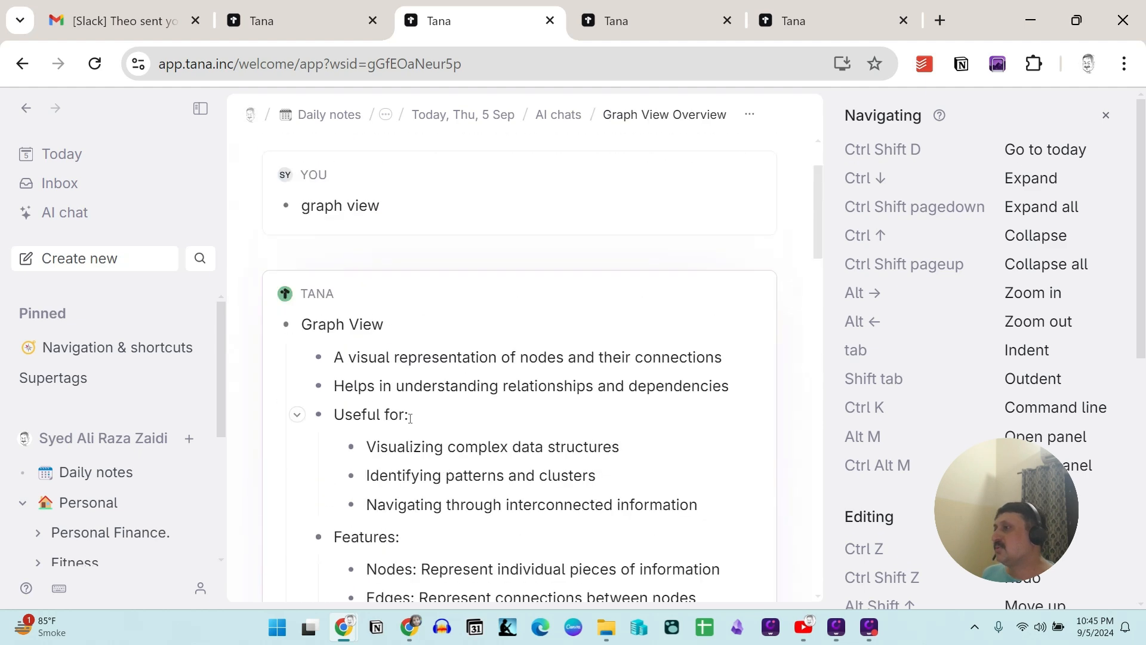
- Open the Inbox and view the Android download code for Tana Capture, closing the Inbox help when done
left_click(67, 213)
left_click(69, 186)
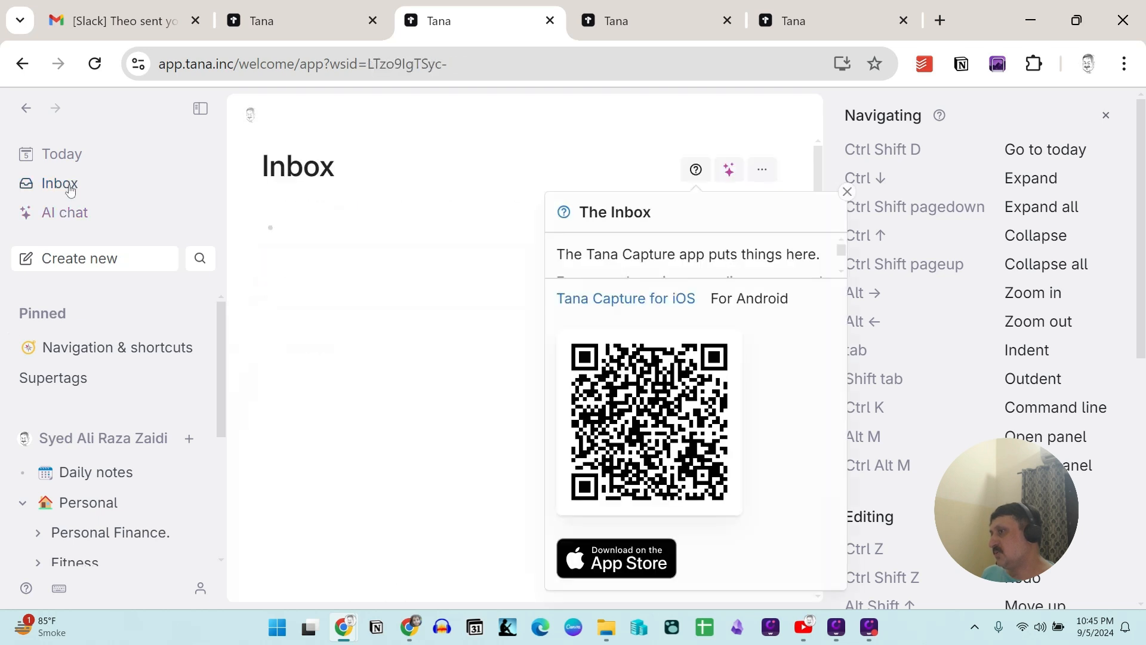
left_click(62, 157)
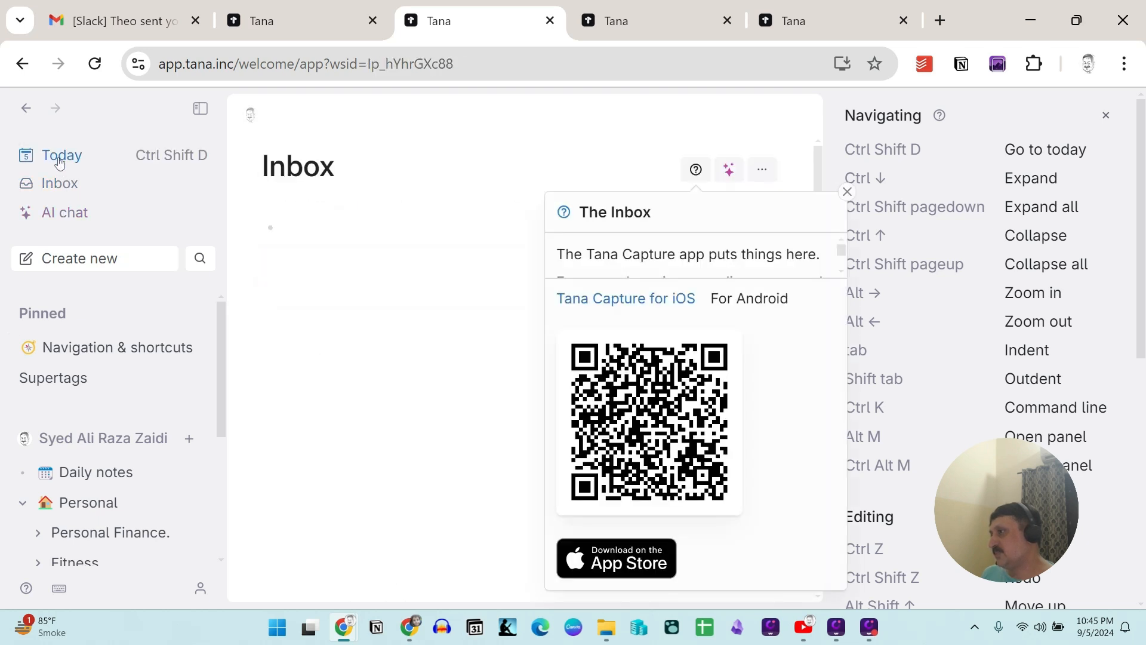
left_click(66, 187)
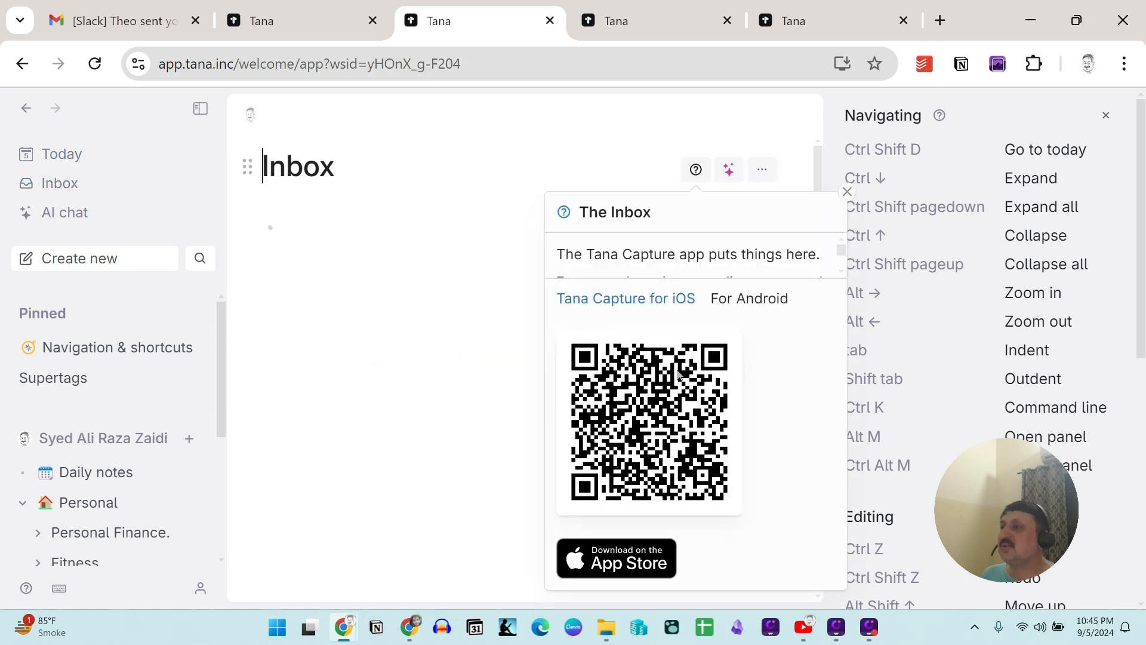
left_click(774, 301)
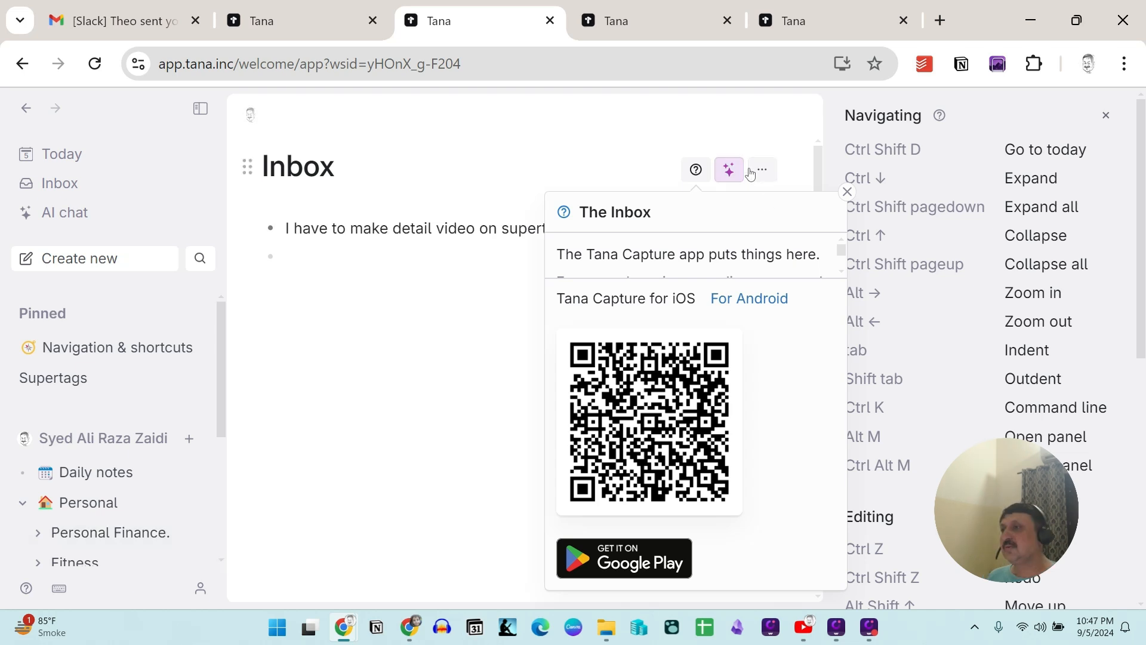
left_click(697, 173)
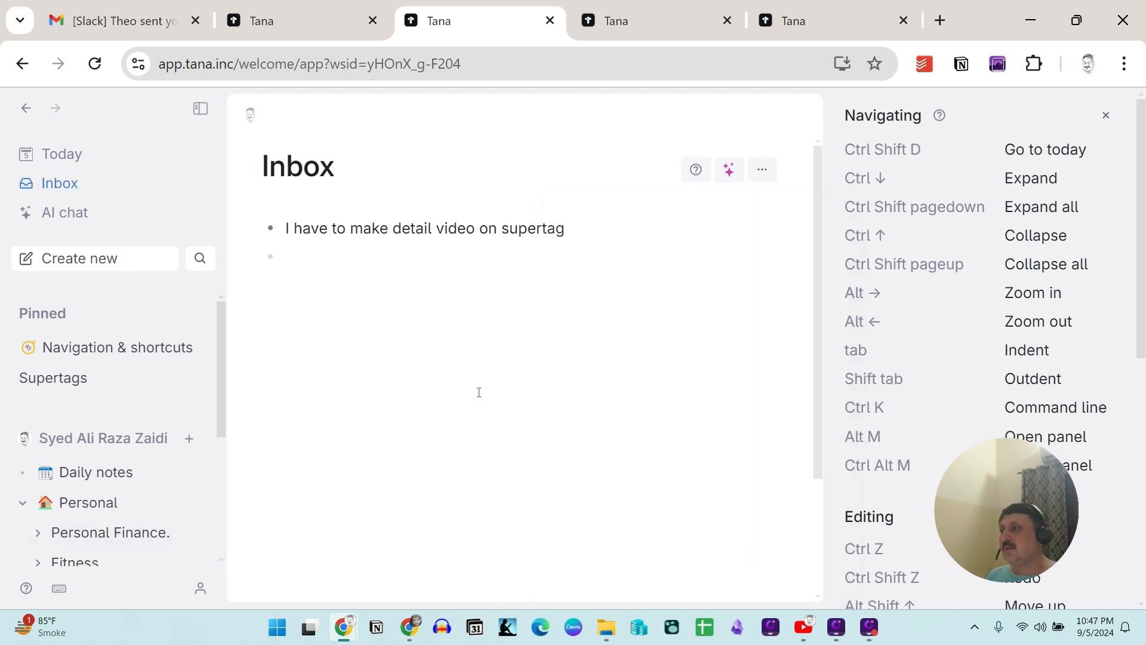